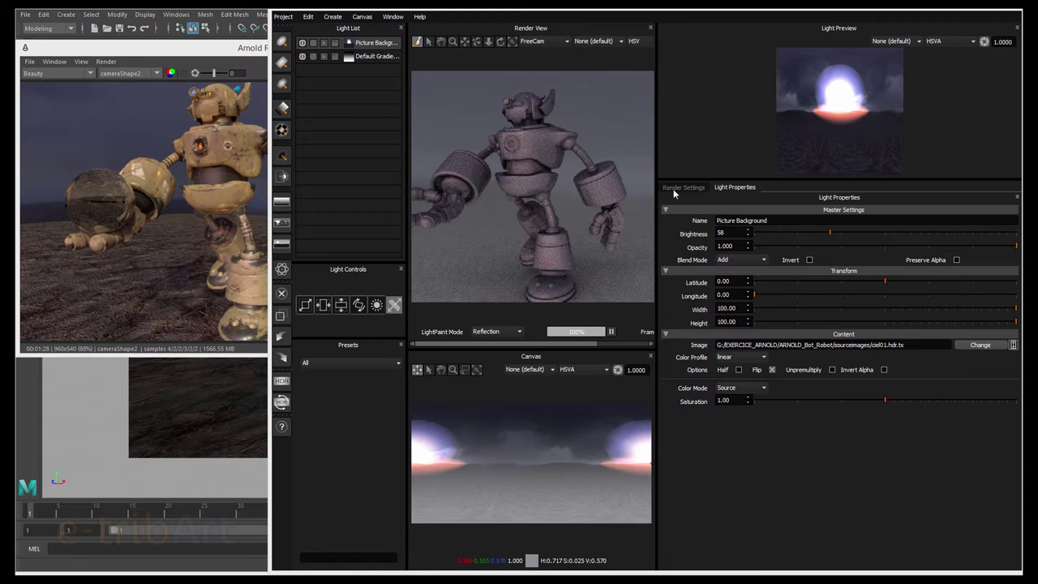
# Start a new project without saving the current changes, and widen the program window and its render view
pyautogui.click(288, 17)
pyautogui.click(295, 33)
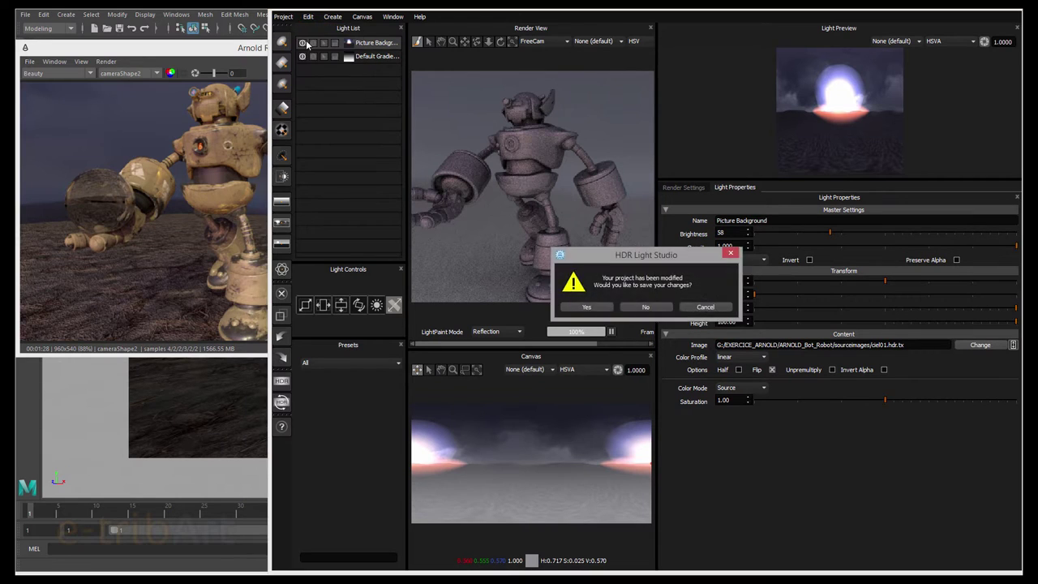
pyautogui.click(637, 310)
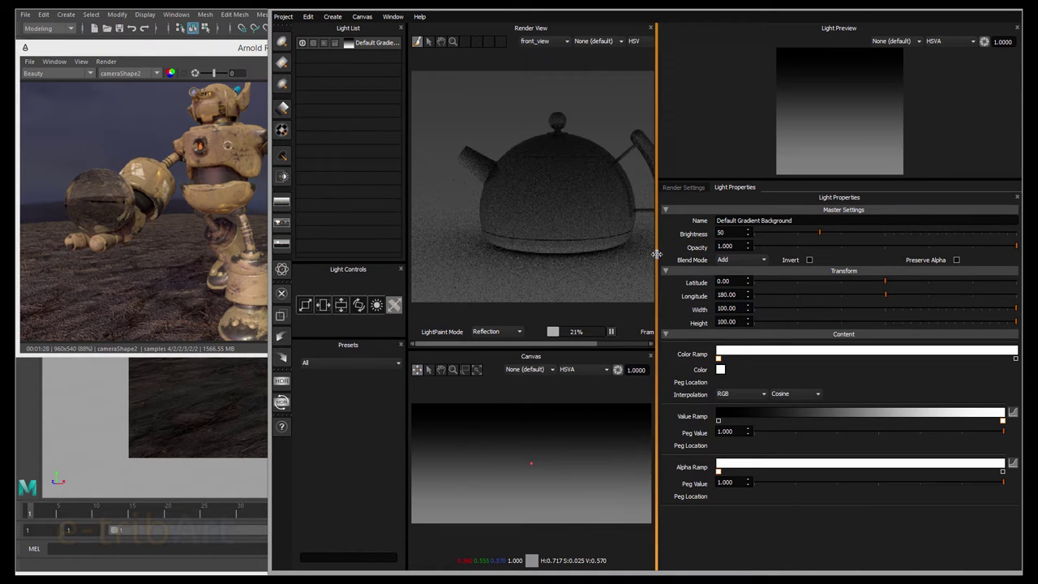
pyautogui.moveTo(656, 254); pyautogui.dragTo(707, 260)
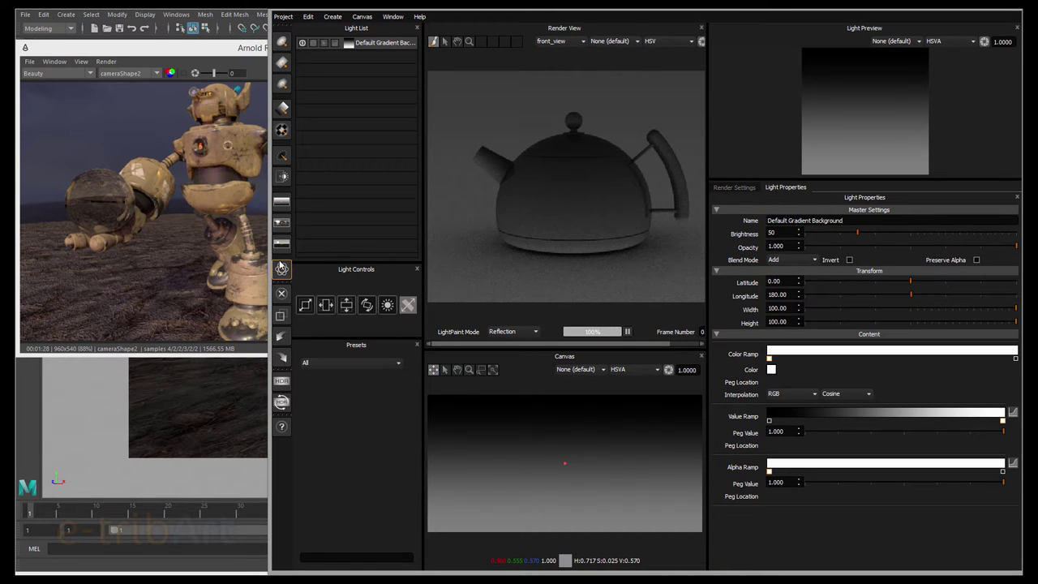
pyautogui.moveTo(271, 264); pyautogui.dragTo(238, 262)
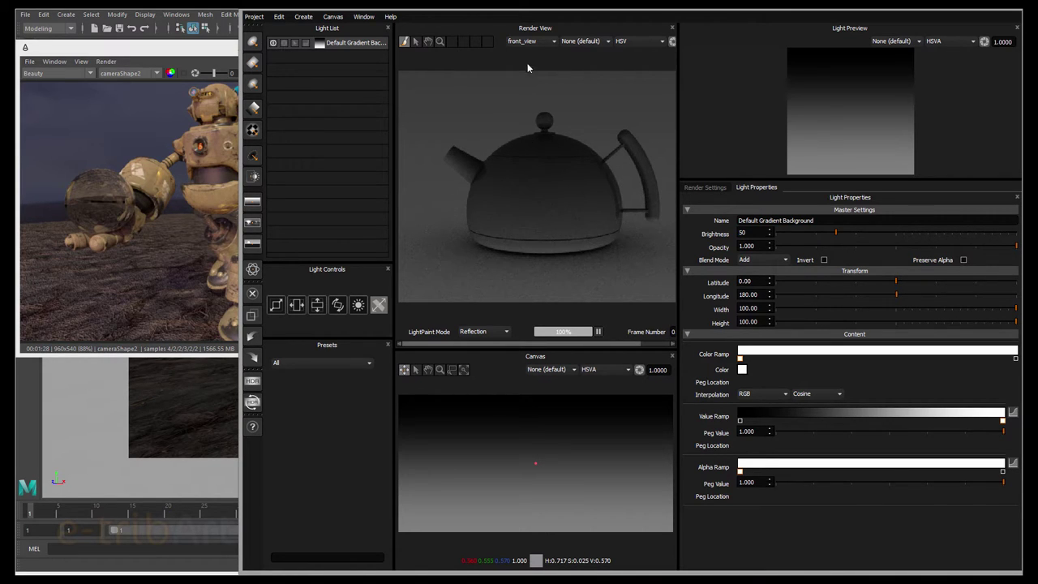
# Switch the render view to the FreeCam camera and orbit around the kettle model
pyautogui.click(527, 42)
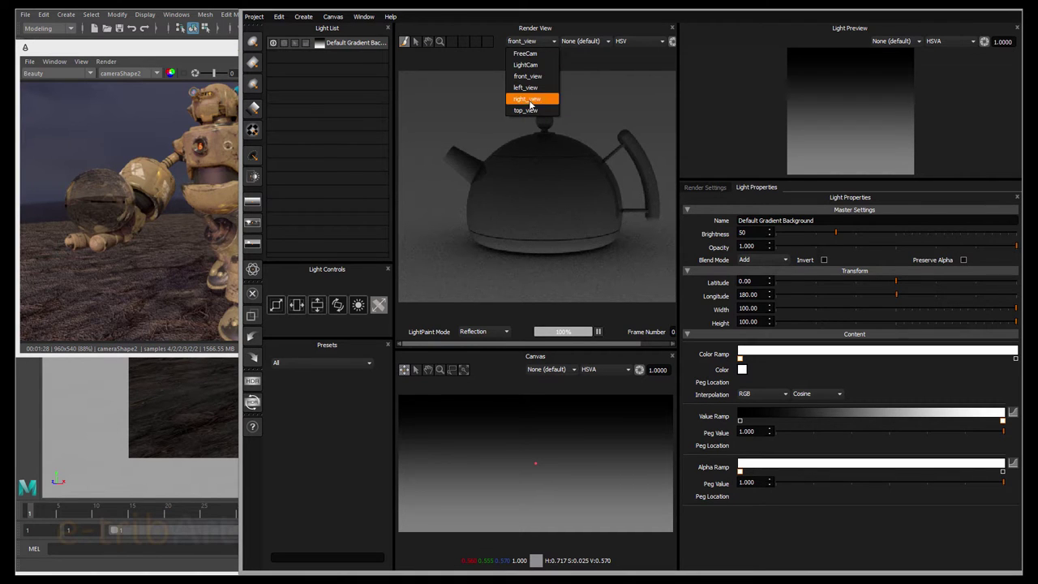
pyautogui.click(525, 54)
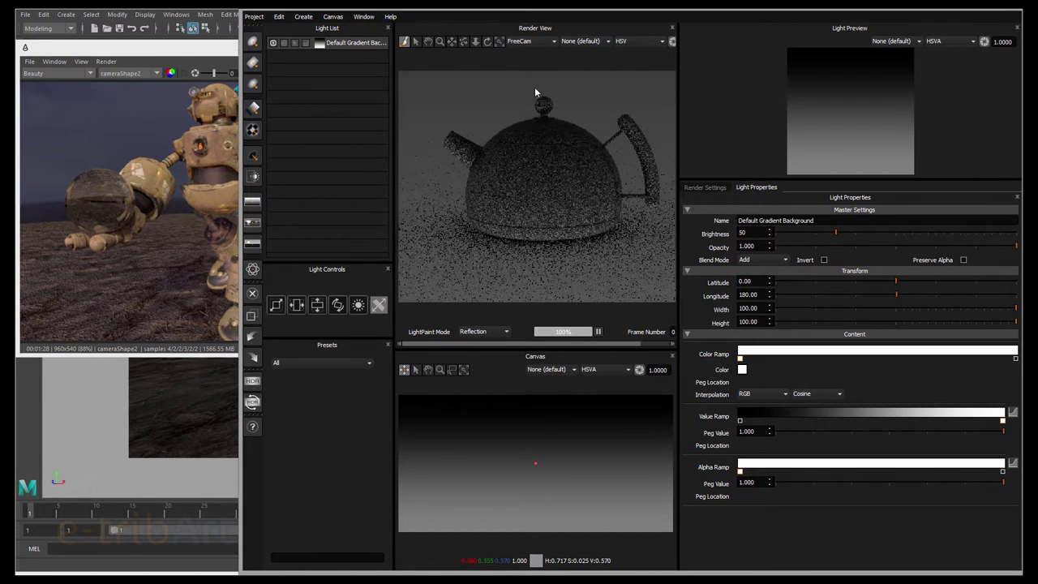
pyautogui.moveTo(529, 166); pyautogui.dragTo(672, 189)
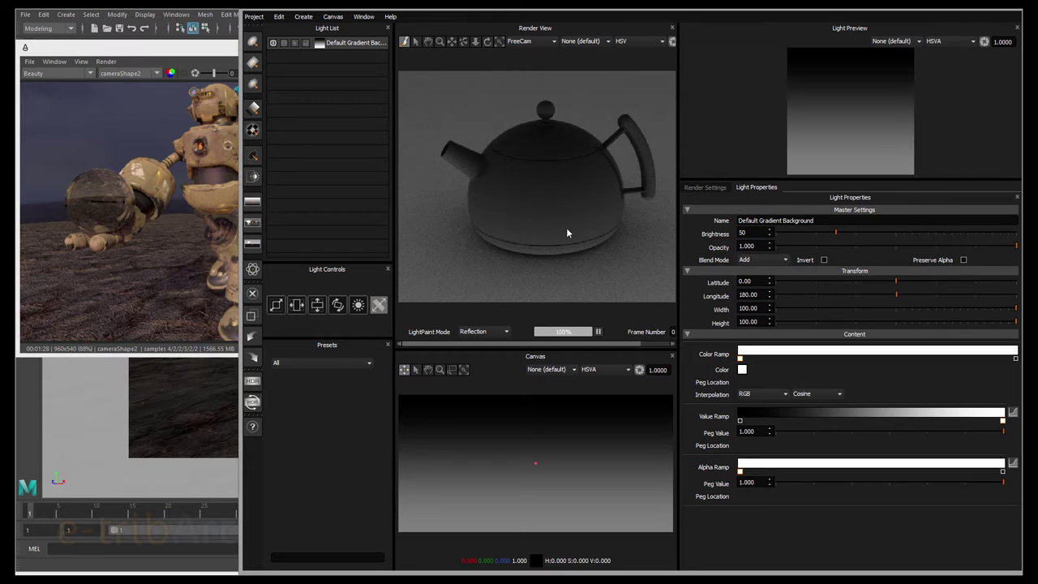
pyautogui.moveTo(567, 227); pyautogui.dragTo(598, 226)
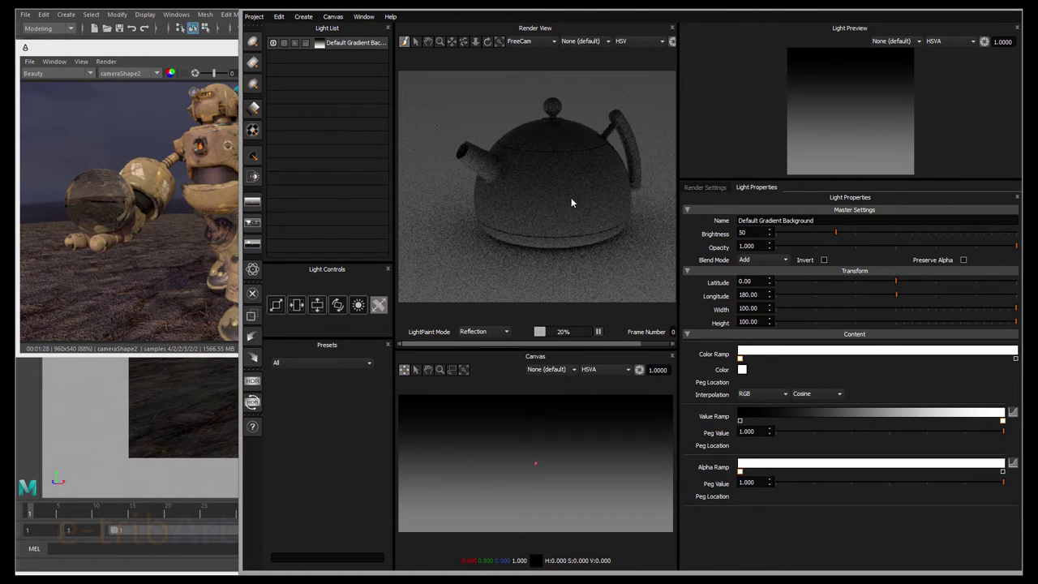
# Load the 3D scene file robot02.fbx from the scenes folder into the project
pyautogui.click(264, 21)
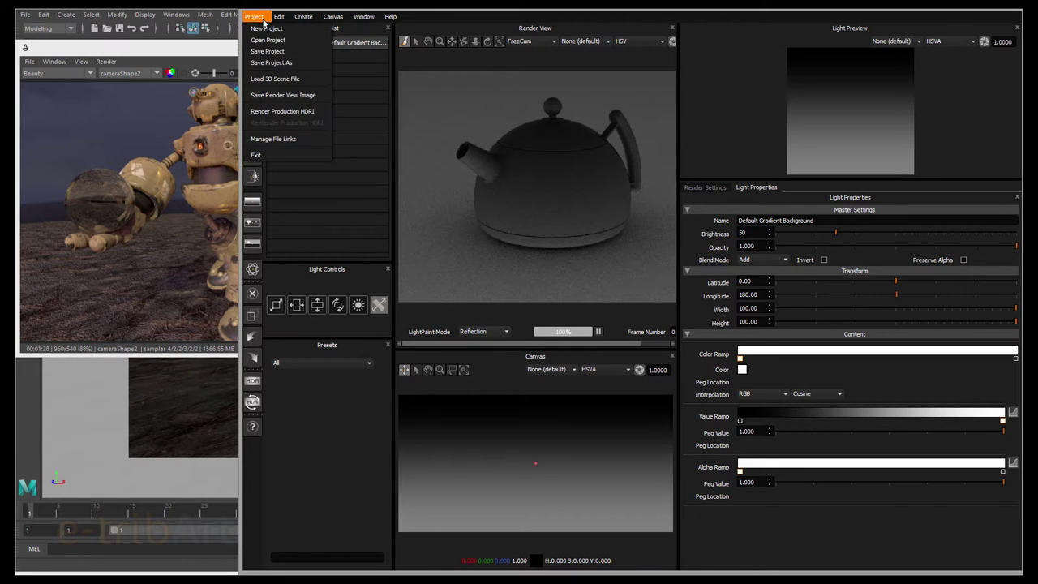
pyautogui.click(274, 79)
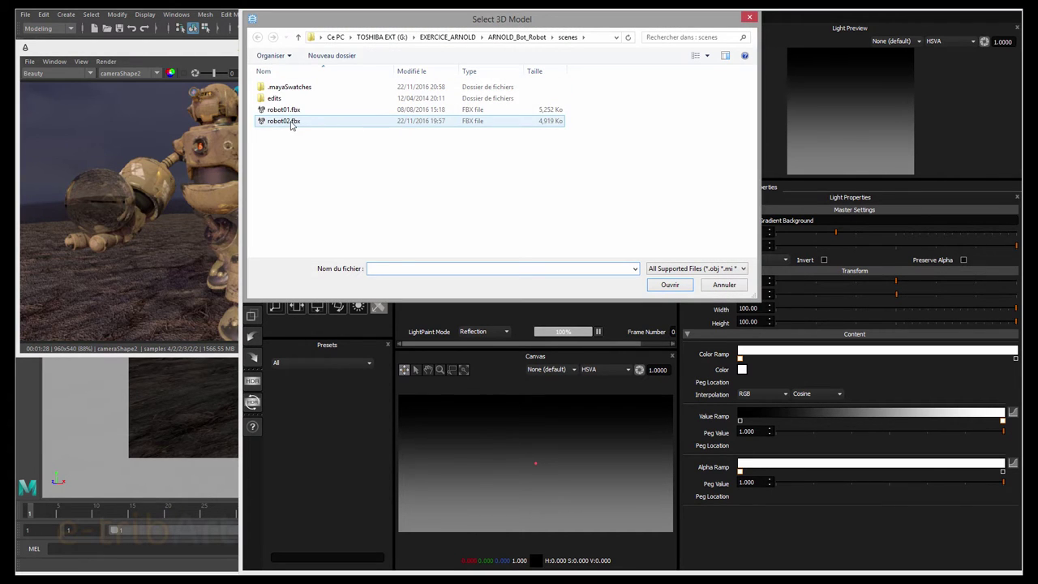
pyautogui.doubleClick(291, 120)
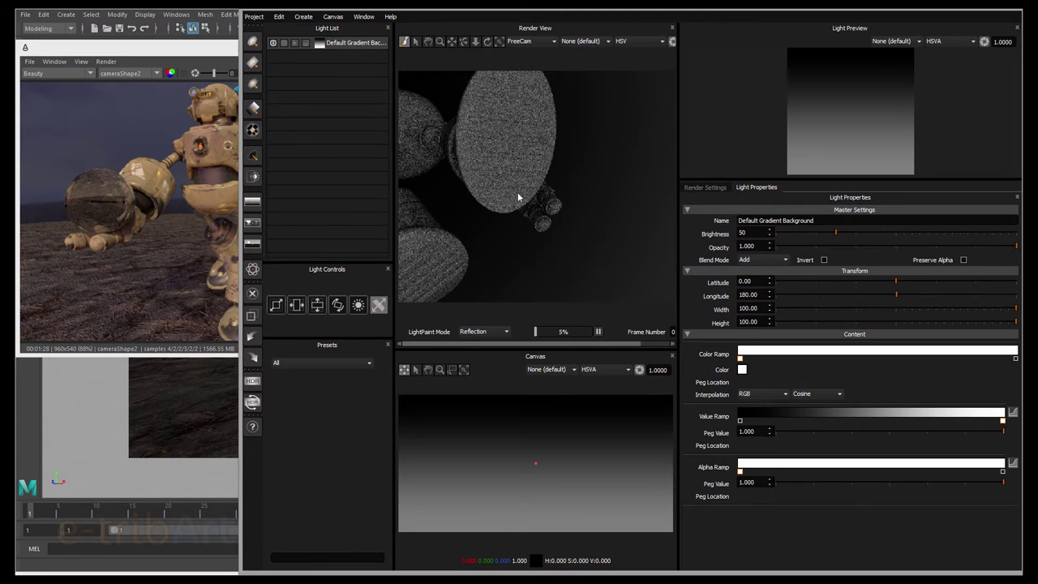
# Reframe the robot in the render view with the FreeCam camera, from its head down to its lower legs
pyautogui.click(525, 40)
pyautogui.click(525, 54)
pyautogui.moveTo(540, 109); pyautogui.dragTo(499, 103)
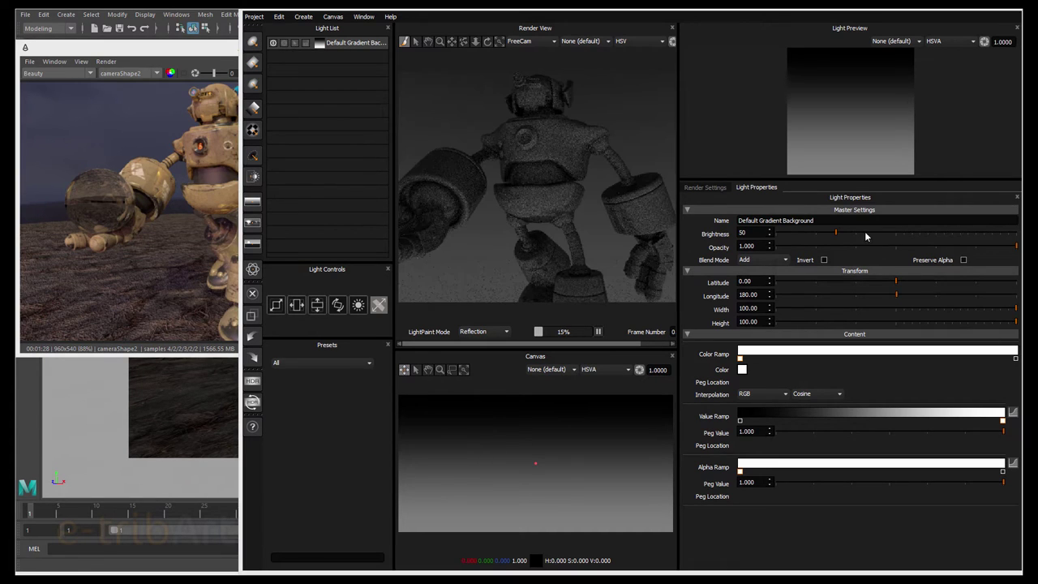
pyautogui.moveTo(514, 143)
pyautogui.mouseDown()
pyautogui.moveTo(523, 148)
pyautogui.moveTo(500, 144)
pyautogui.moveTo(523, 151)
pyautogui.moveTo(513, 149)
pyautogui.mouseUp()
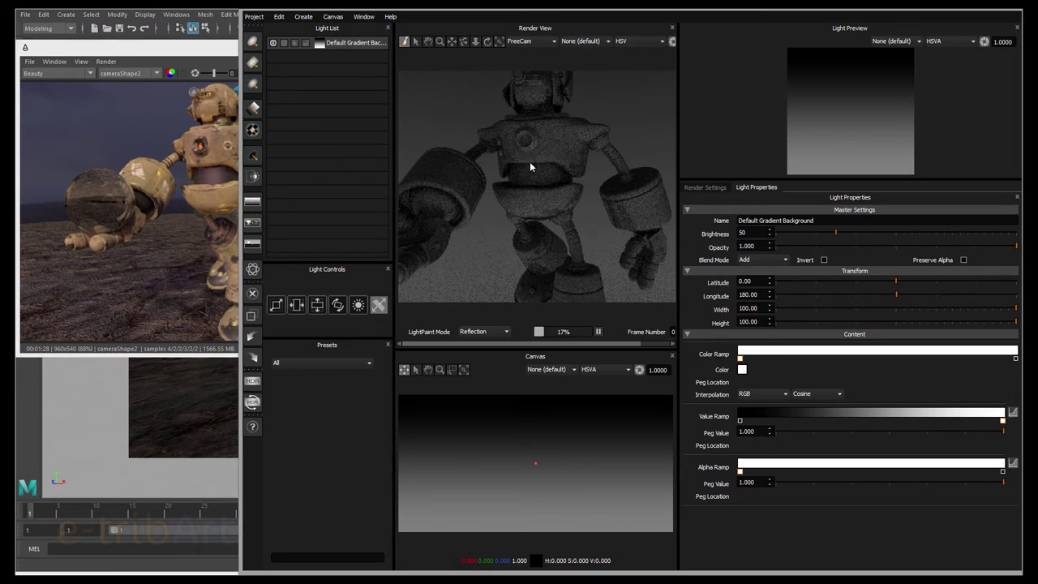
pyautogui.moveTo(530, 167); pyautogui.dragTo(528, 174)
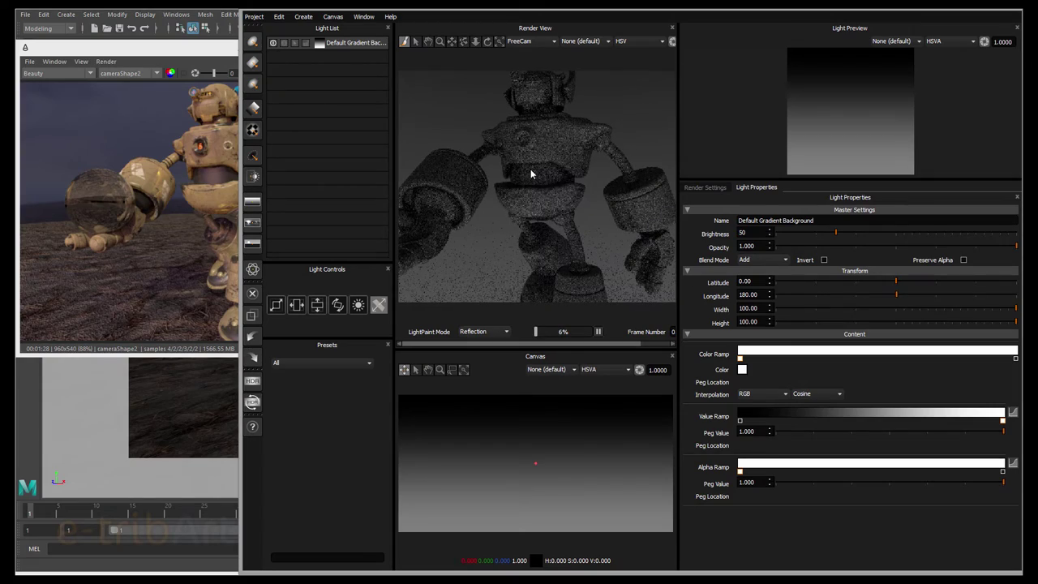
pyautogui.moveTo(532, 163)
pyautogui.mouseDown()
pyautogui.moveTo(519, 181)
pyautogui.moveTo(550, 167)
pyautogui.moveTo(540, 172)
pyautogui.mouseUp()
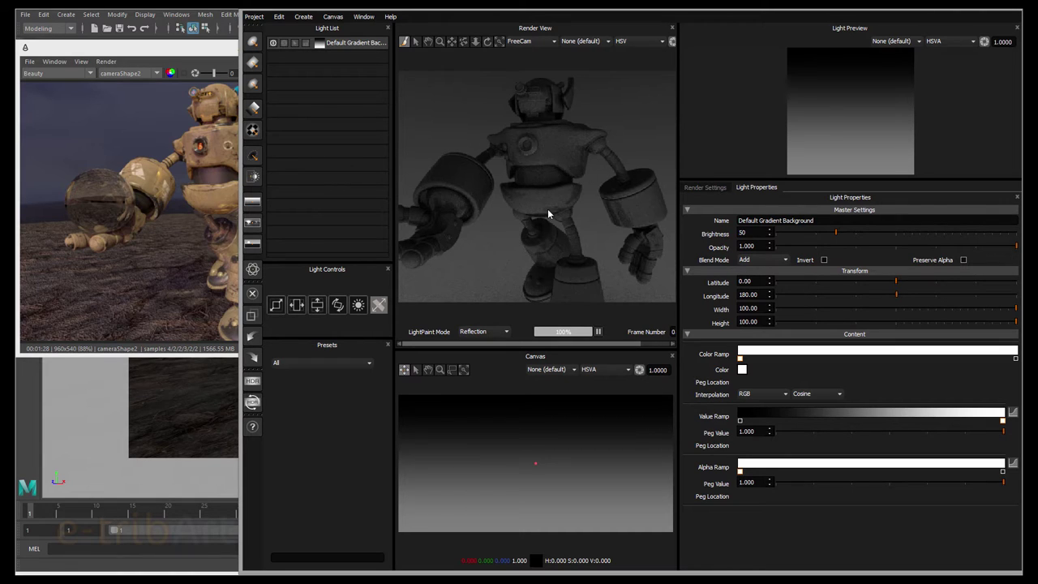
pyautogui.moveTo(549, 214)
pyautogui.keyDown('alt'); pyautogui.mouseDown()
pyautogui.moveTo(533, 219)
pyautogui.moveTo(562, 207)
pyautogui.mouseUp(); pyautogui.keyUp('alt')
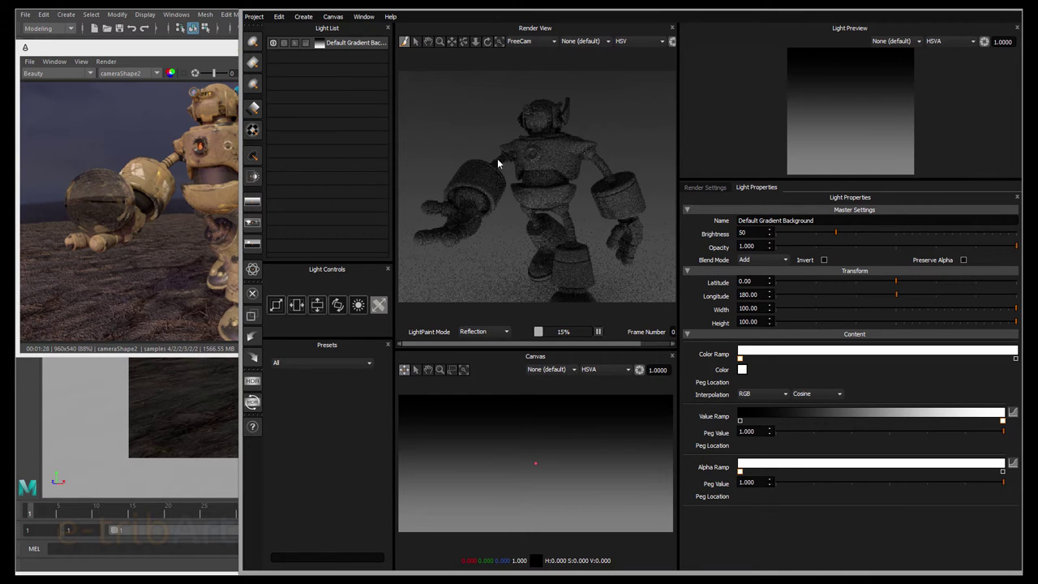
# Turn off the Default Gradient Background light in the light list
pyautogui.click(352, 47)
pyautogui.click(352, 51)
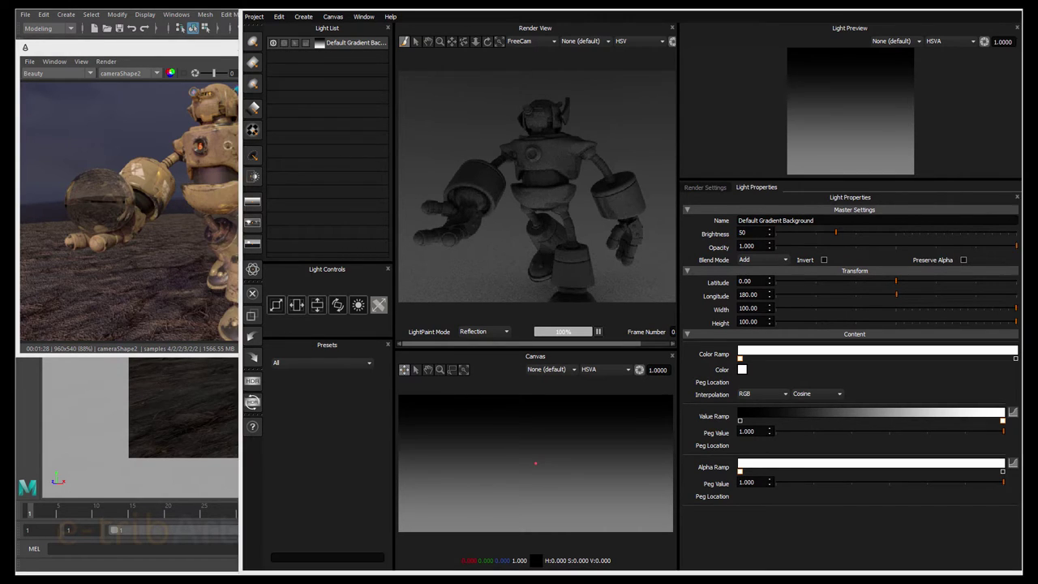
pyautogui.click(342, 43)
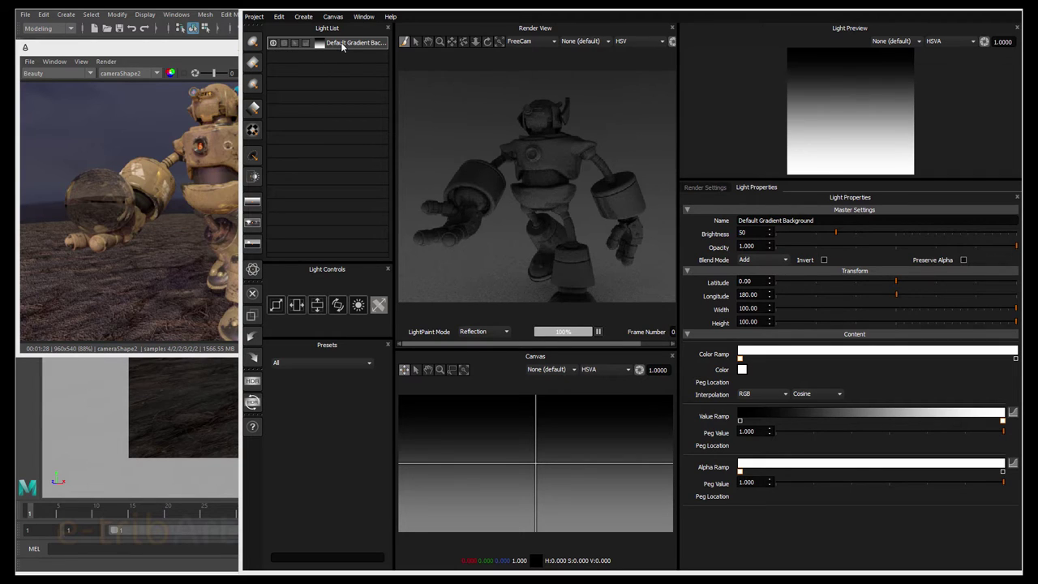
pyautogui.click(341, 46)
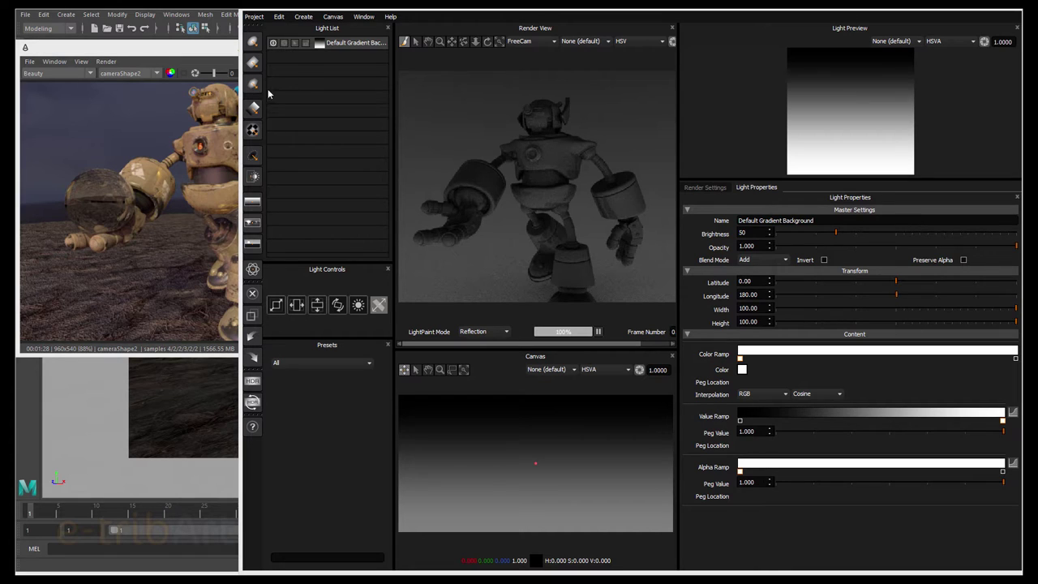
pyautogui.rightClick(346, 46)
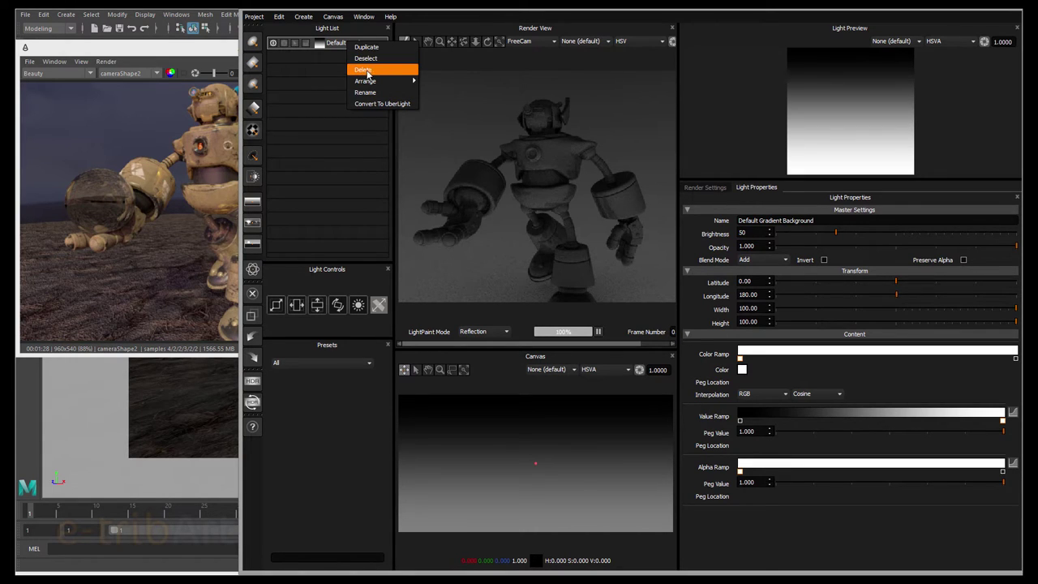
pyautogui.moveTo(369, 84)
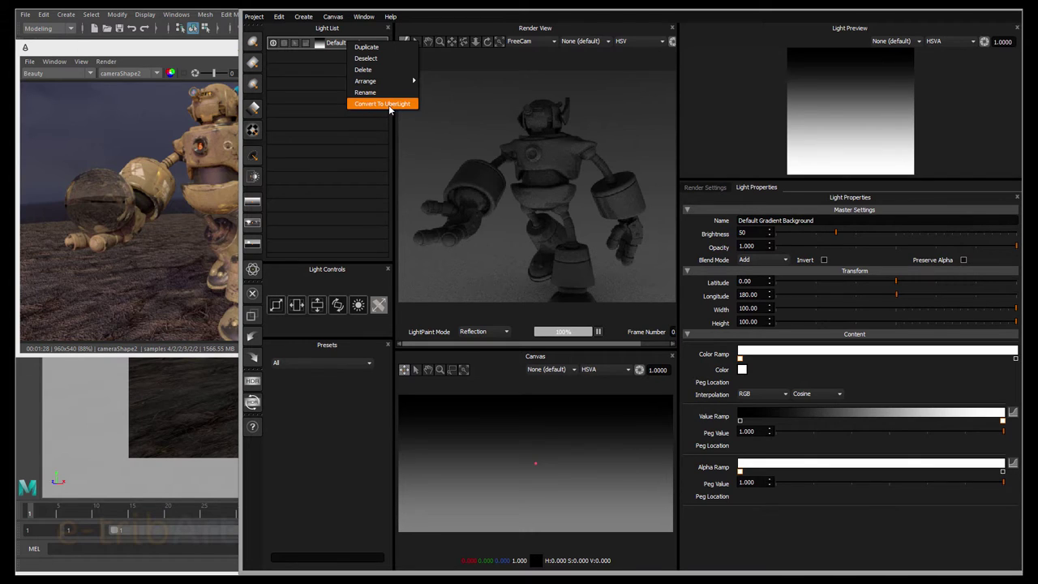
pyautogui.click(273, 43)
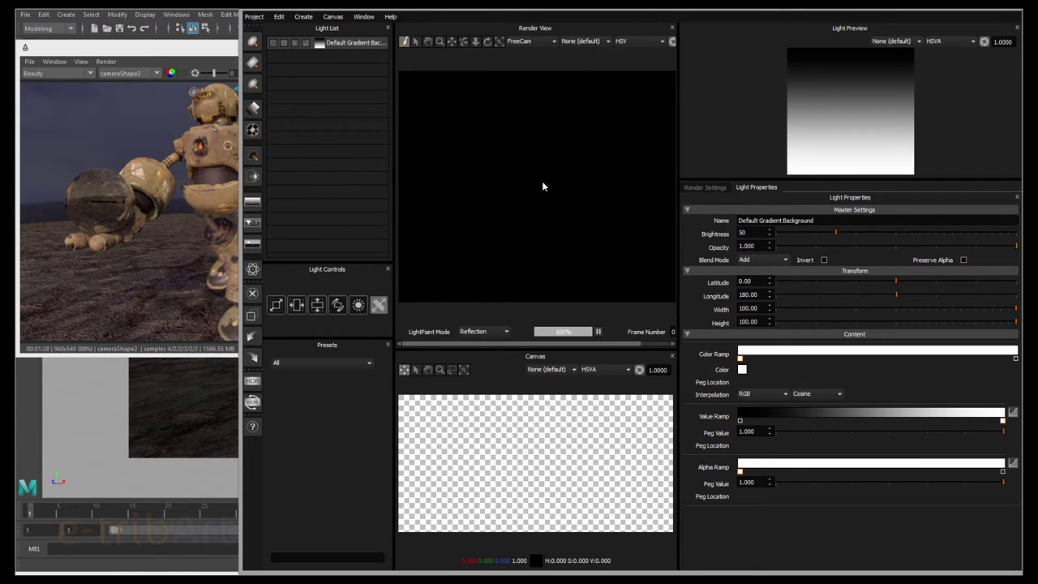
# Add a round light and place it on the canvas at latitude about -25 and longitude about 3
pyautogui.click(253, 43)
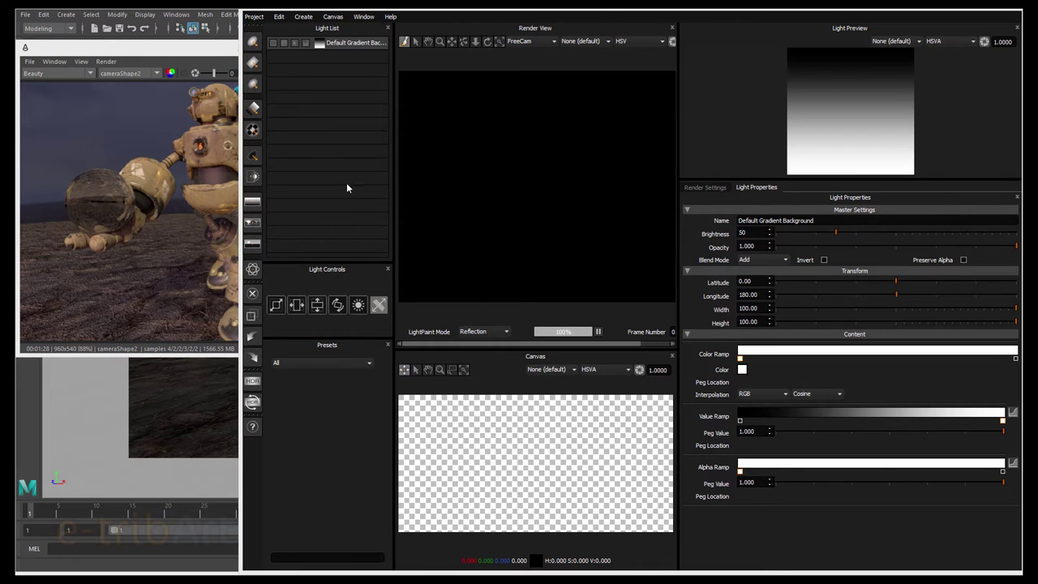
pyautogui.click(253, 42)
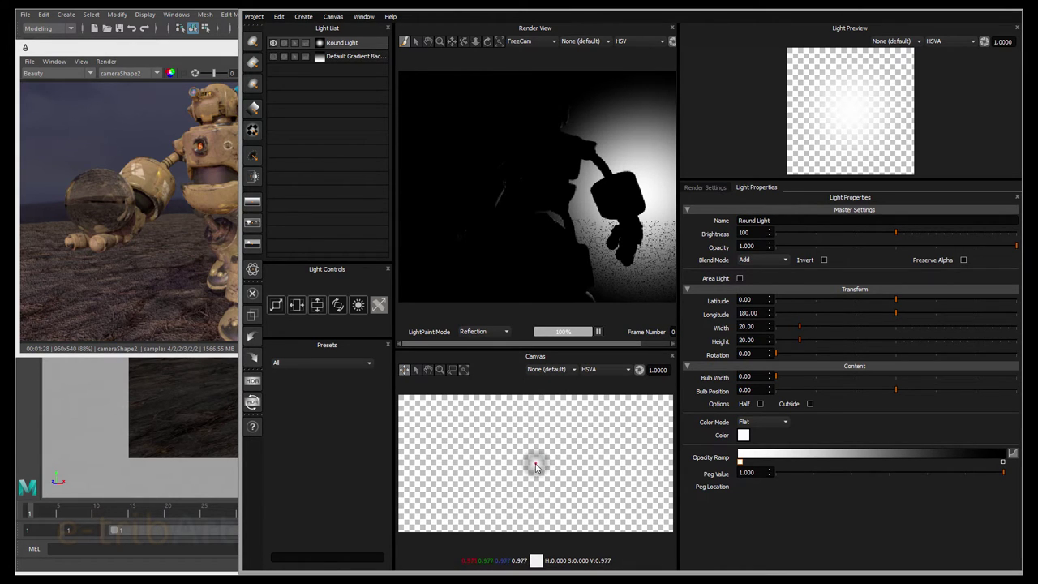
pyautogui.moveTo(535, 467); pyautogui.dragTo(670, 444)
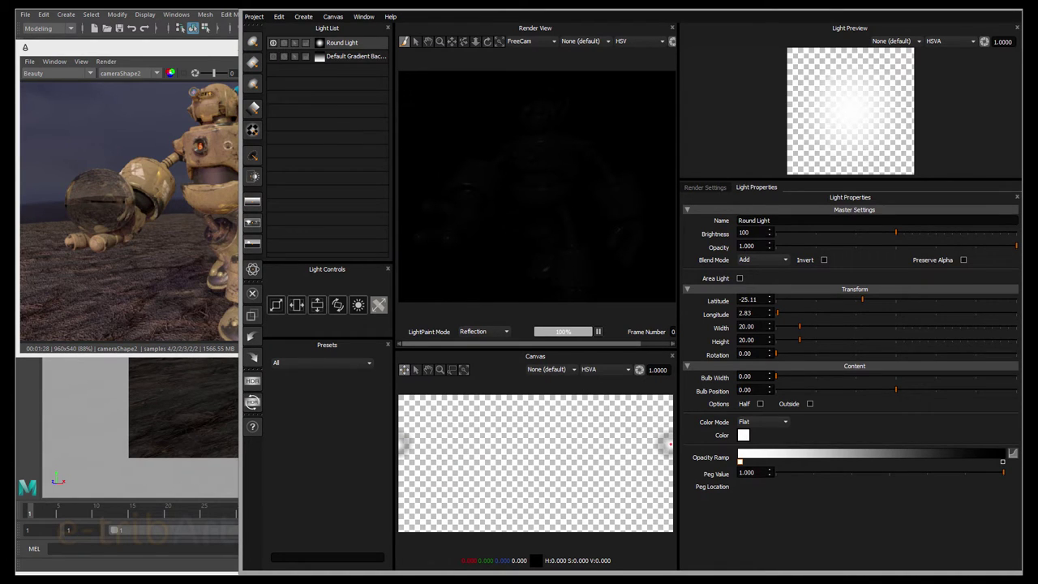
# Raise the round light's brightness to about 628 and move it to latitude about -72.5 and longitude about 5
pyautogui.click(744, 233)
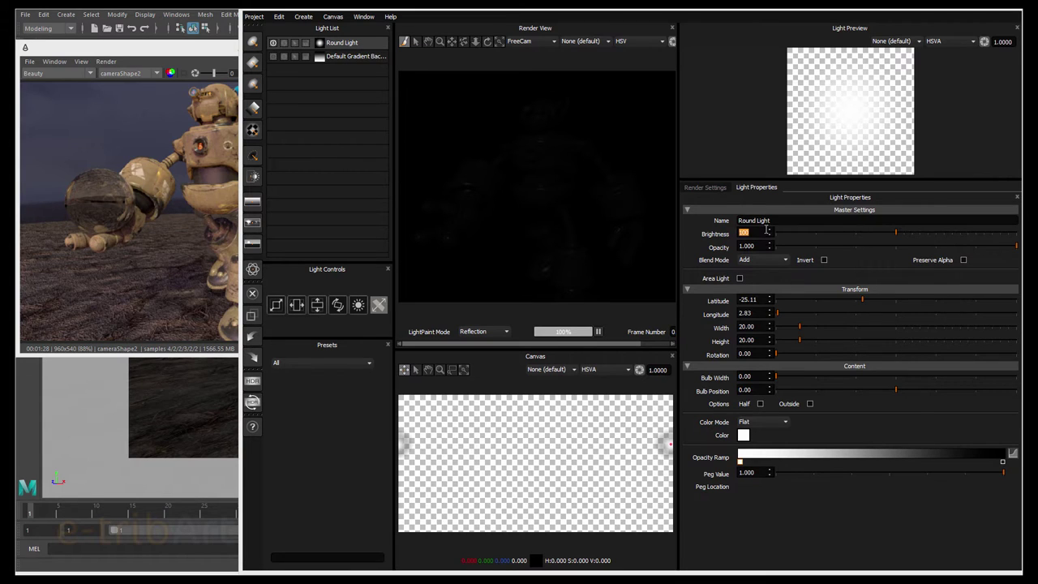
pyautogui.moveTo(898, 233); pyautogui.dragTo(933, 232)
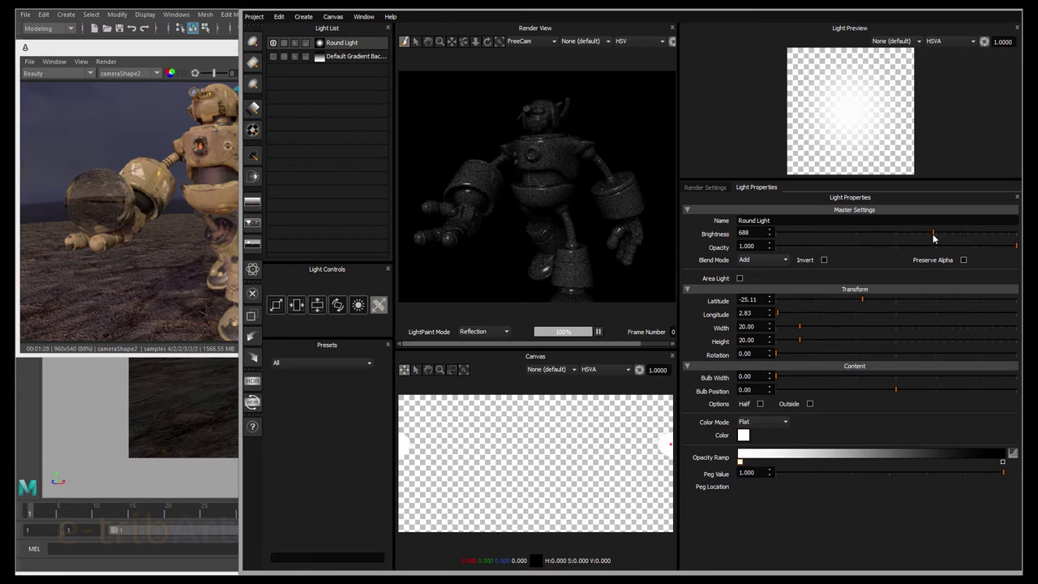
pyautogui.moveTo(919, 230); pyautogui.dragTo(929, 235)
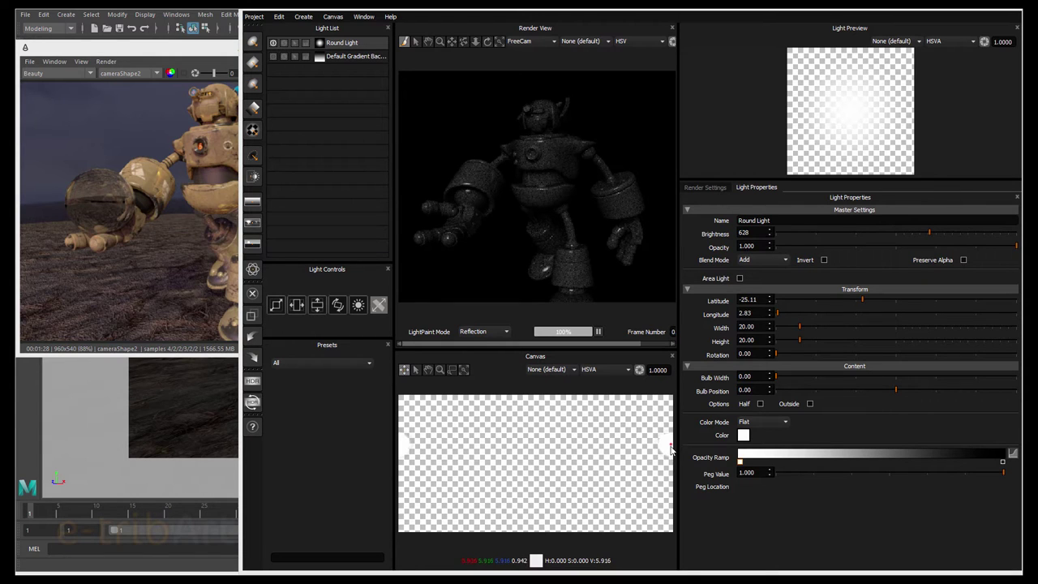
pyautogui.moveTo(673, 445); pyautogui.dragTo(671, 407)
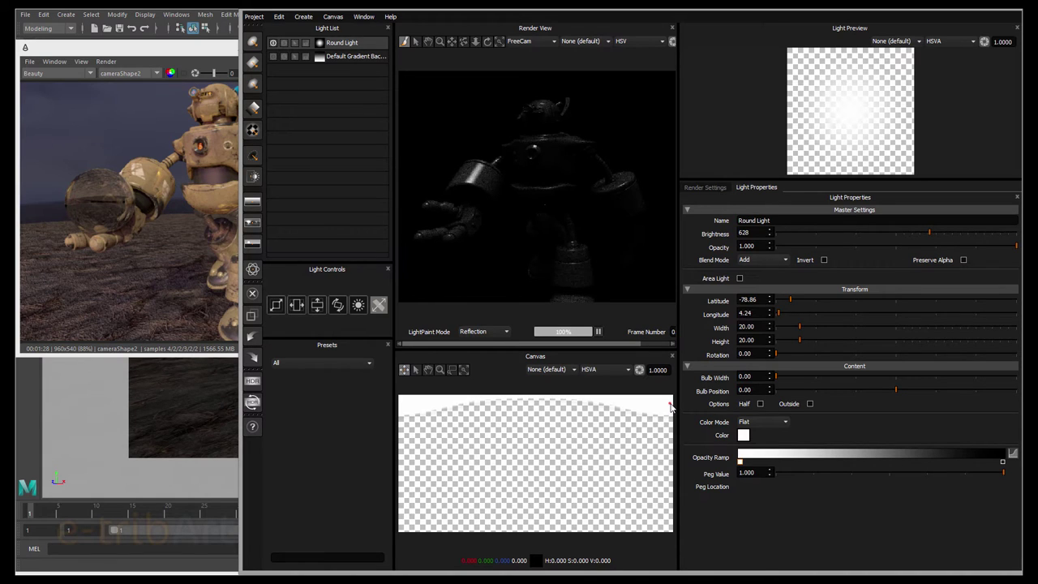
pyautogui.moveTo(670, 407)
pyautogui.mouseDown()
pyautogui.moveTo(670, 417)
pyautogui.moveTo(538, 417)
pyautogui.moveTo(670, 412)
pyautogui.mouseUp()
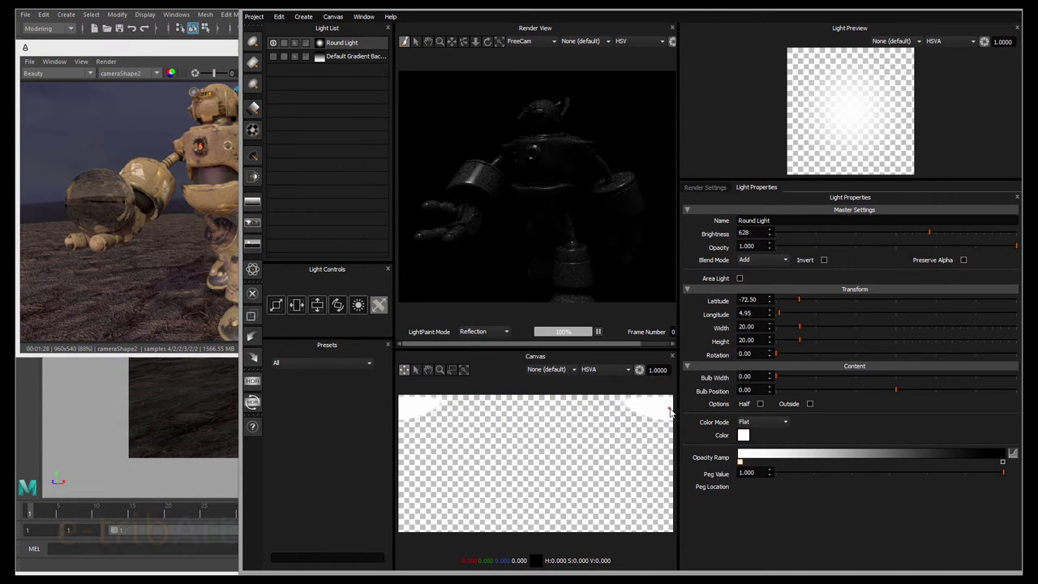
# Change the round light's colour to orange-red and increase its brightness to about 875
pyautogui.click(744, 435)
pyautogui.moveTo(505, 219); pyautogui.dragTo(421, 216)
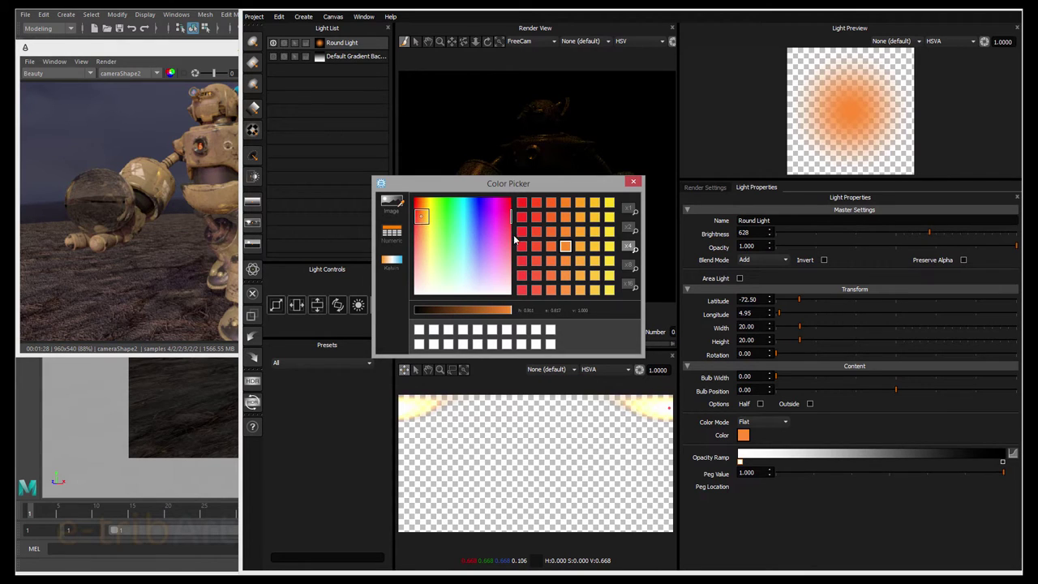
pyautogui.click(549, 233)
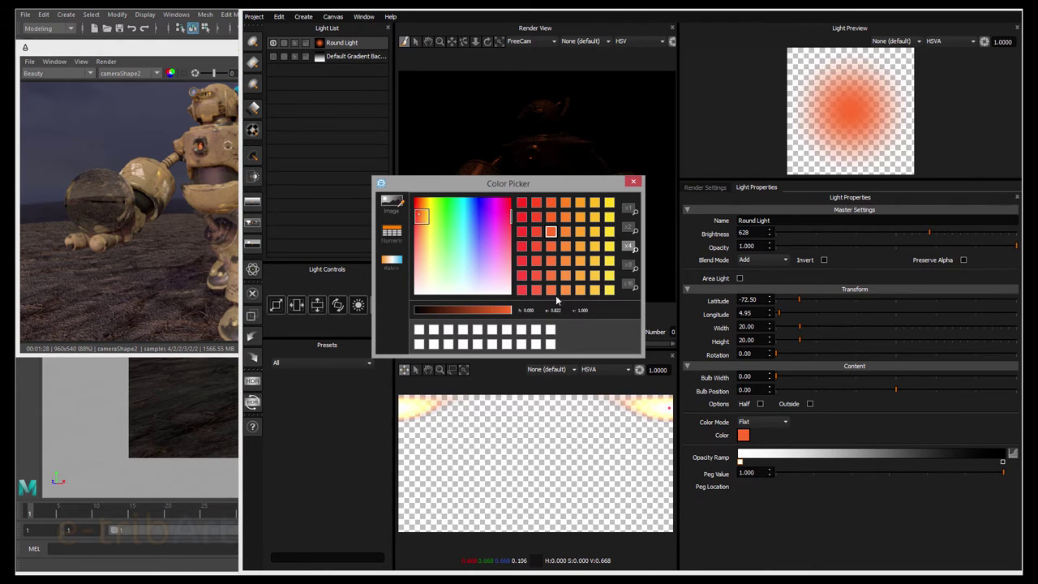
pyautogui.click(634, 183)
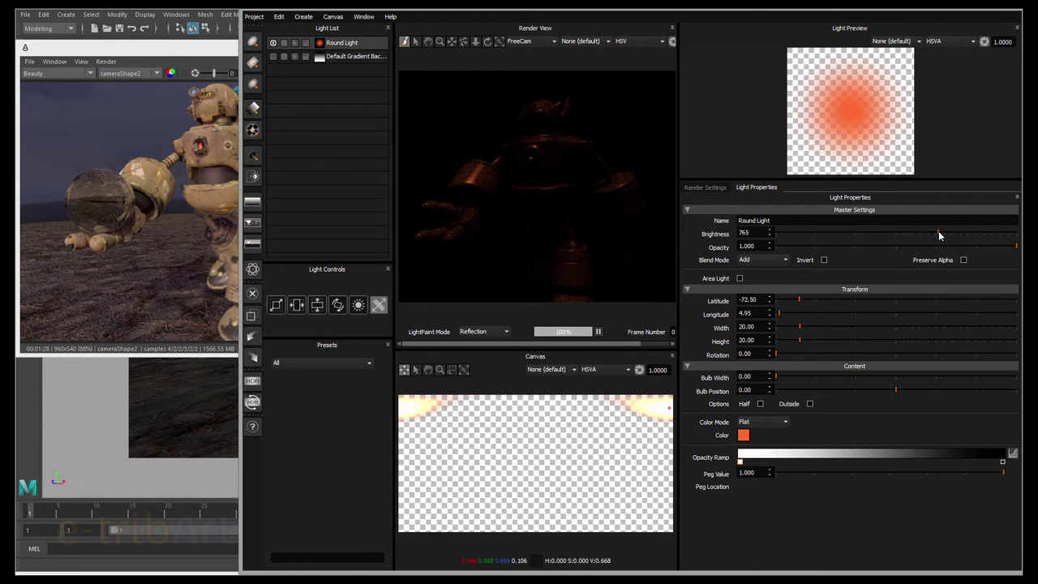
pyautogui.moveTo(937, 232); pyautogui.dragTo(941, 237)
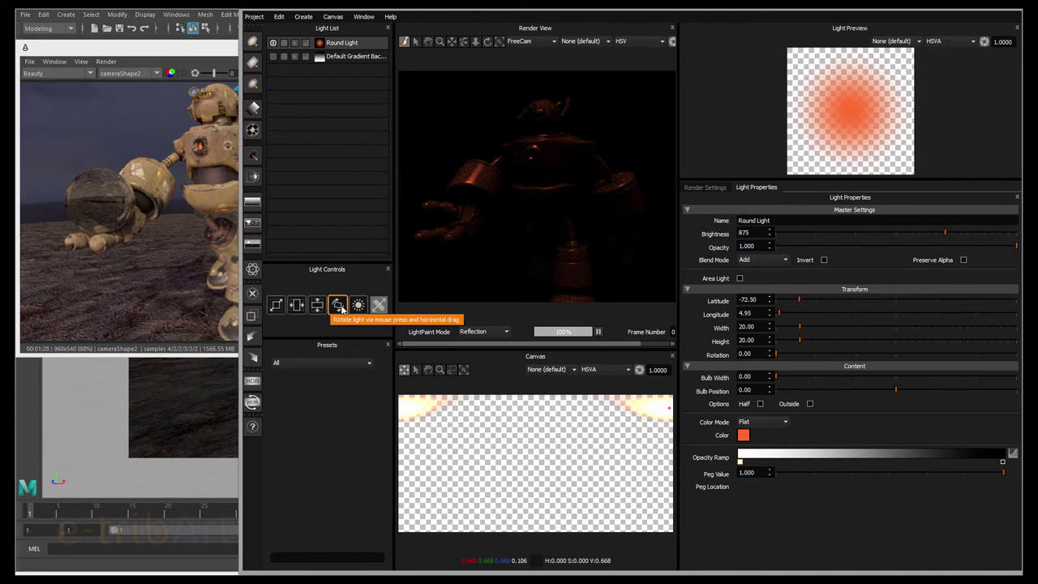
# Widen the round light to a width of about 67
pyautogui.click(296, 309)
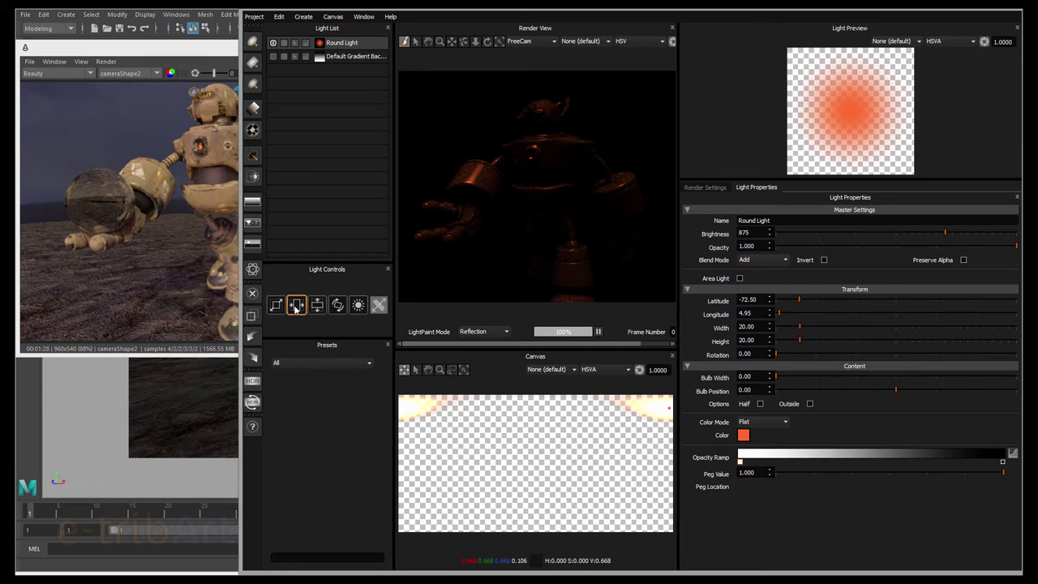
pyautogui.moveTo(296, 309); pyautogui.dragTo(355, 313)
pyautogui.click(320, 309)
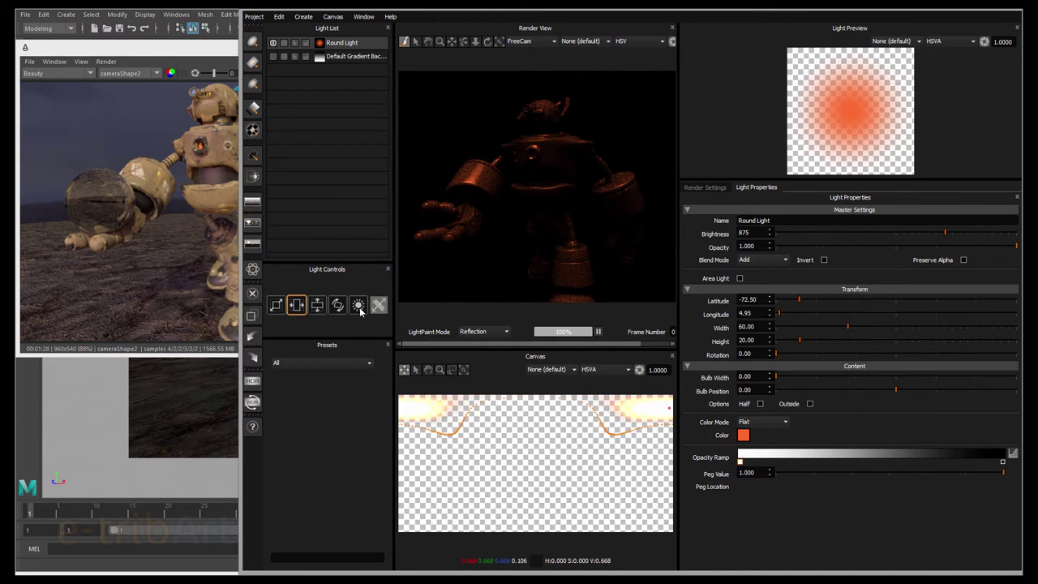
pyautogui.click(359, 306)
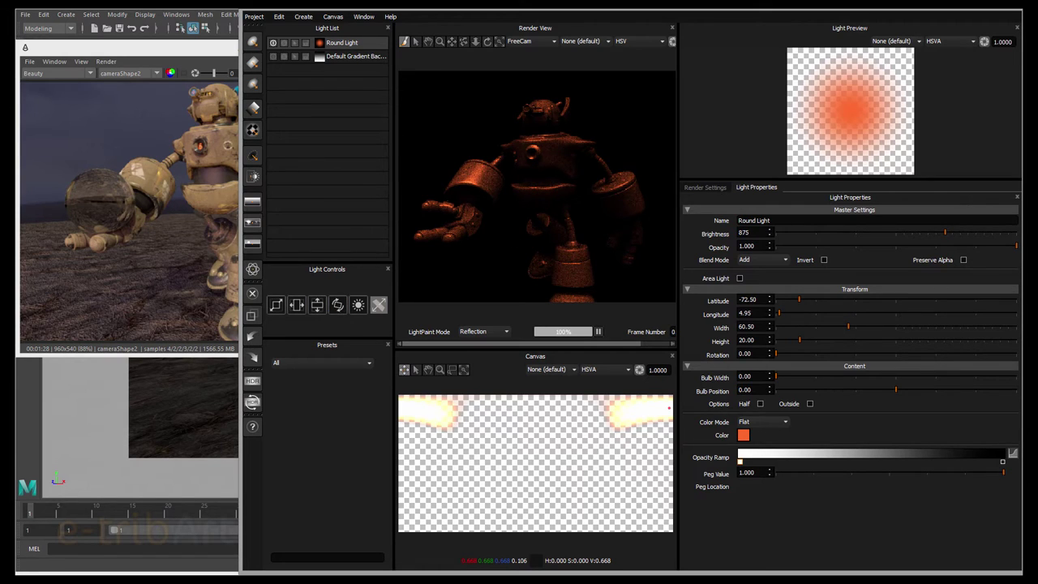
pyautogui.moveTo(849, 326); pyautogui.dragTo(856, 326)
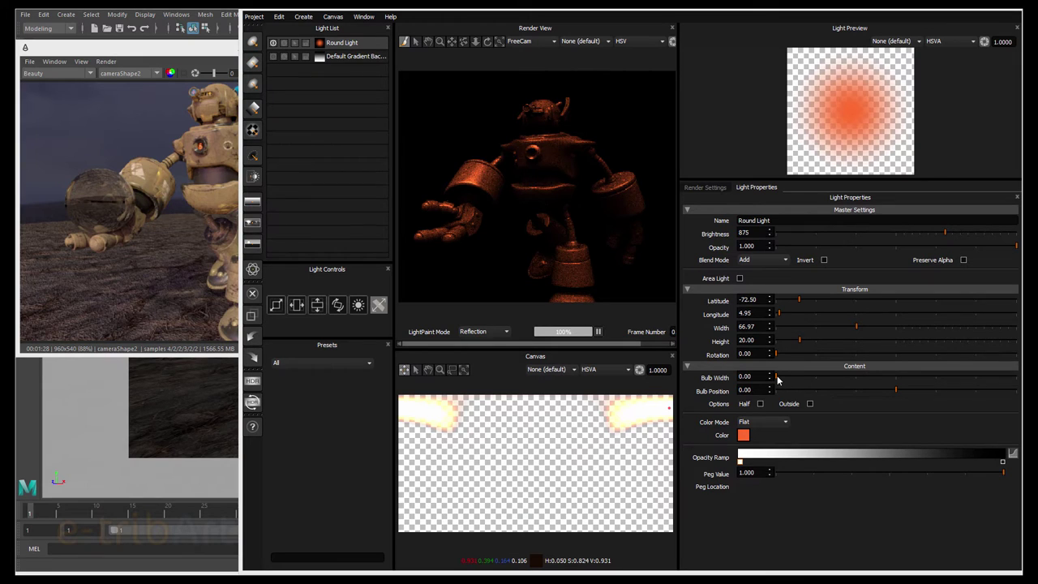
# Set the round light's bulb width to about 15 and its bulb position to about -0.56
pyautogui.moveTo(777, 379); pyautogui.dragTo(855, 382)
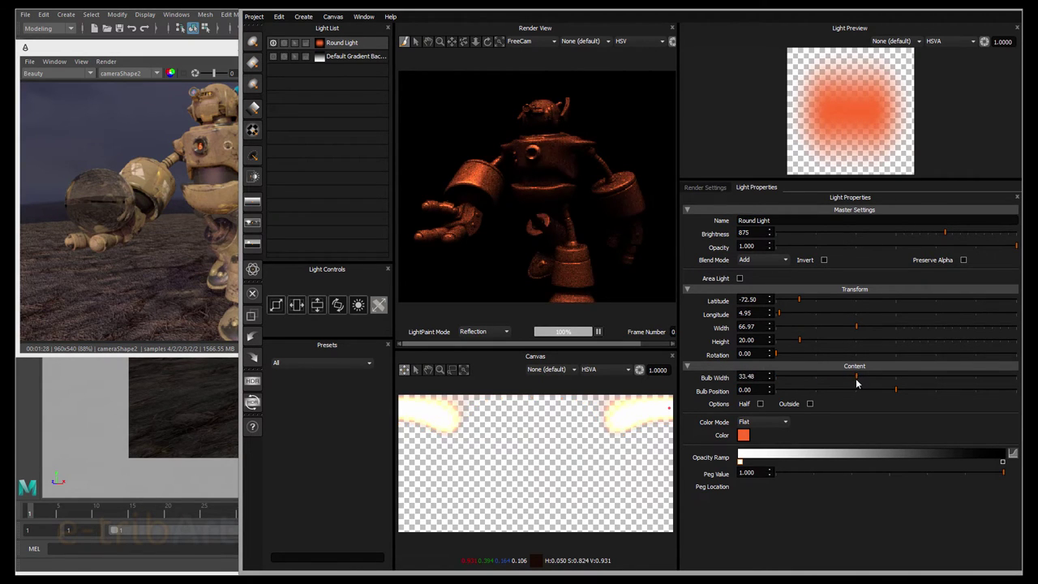
pyautogui.moveTo(897, 392)
pyautogui.mouseDown()
pyautogui.moveTo(846, 390)
pyautogui.moveTo(930, 397)
pyautogui.moveTo(851, 397)
pyautogui.moveTo(911, 399)
pyautogui.moveTo(902, 398)
pyautogui.mouseUp()
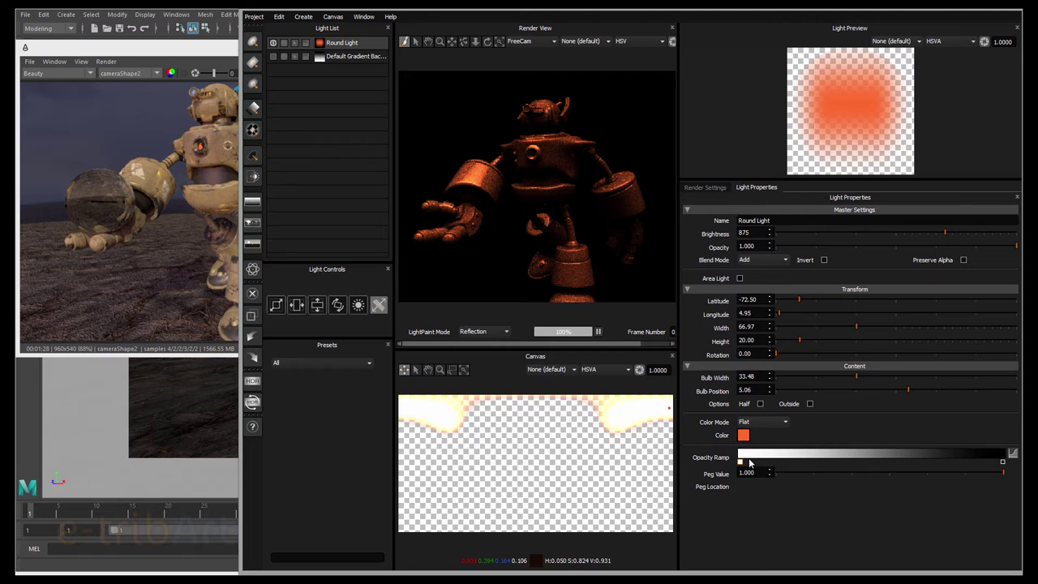
pyautogui.moveTo(817, 379)
pyautogui.mouseDown()
pyautogui.moveTo(801, 381)
pyautogui.moveTo(815, 380)
pyautogui.mouseUp()
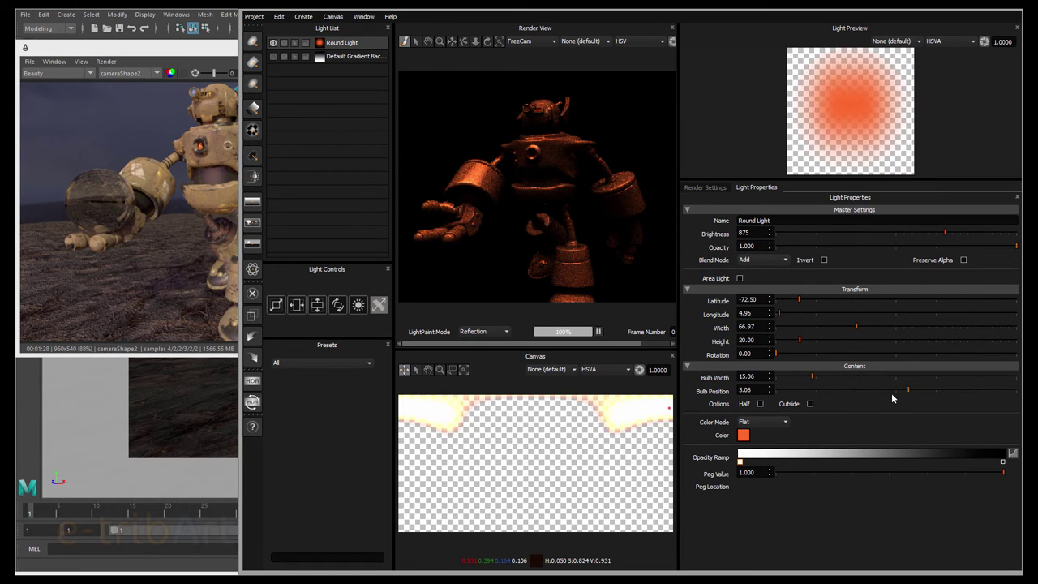
pyautogui.moveTo(907, 390)
pyautogui.mouseDown()
pyautogui.moveTo(797, 391)
pyautogui.moveTo(893, 395)
pyautogui.mouseUp()
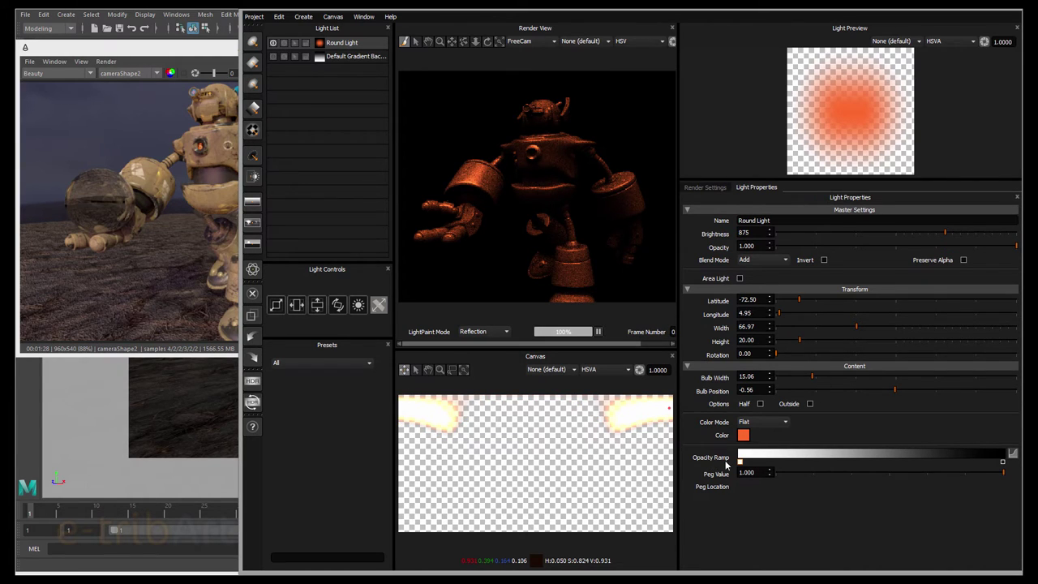
# Examine the round light's opacity falloff curve in the Custom Gradient editor, close it, and select the ramp's first peg
pyautogui.click(1013, 452)
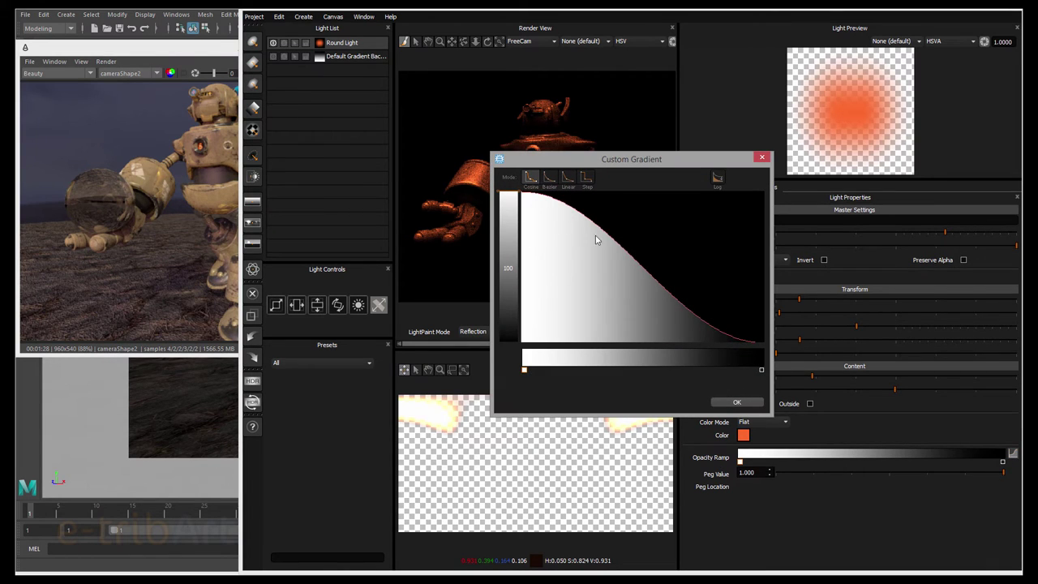
pyautogui.click(762, 372)
pyautogui.moveTo(514, 344)
pyautogui.mouseDown()
pyautogui.moveTo(514, 331)
pyautogui.moveTo(519, 350)
pyautogui.mouseUp()
pyautogui.click(764, 157)
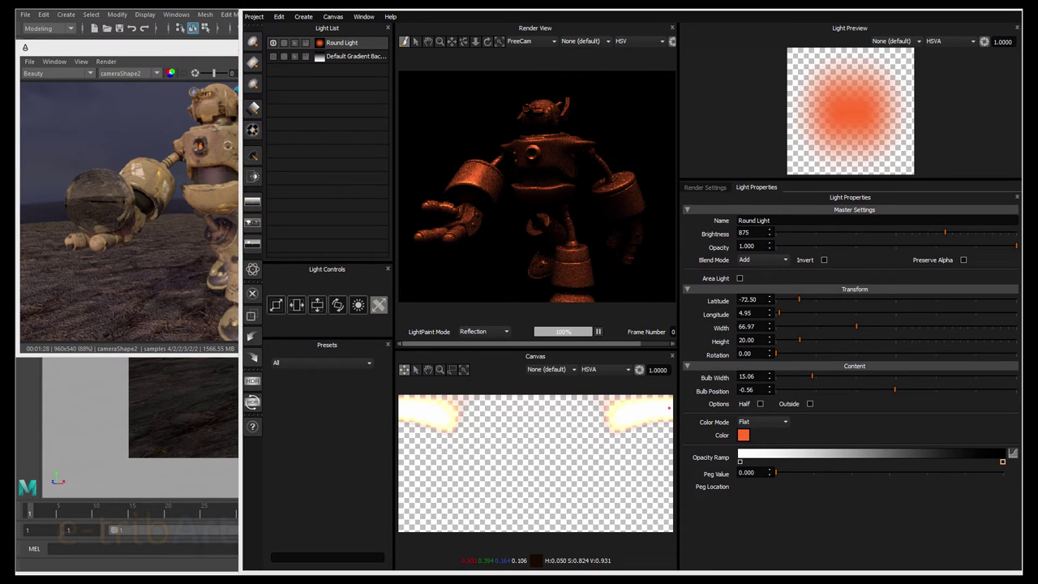
pyautogui.click(739, 460)
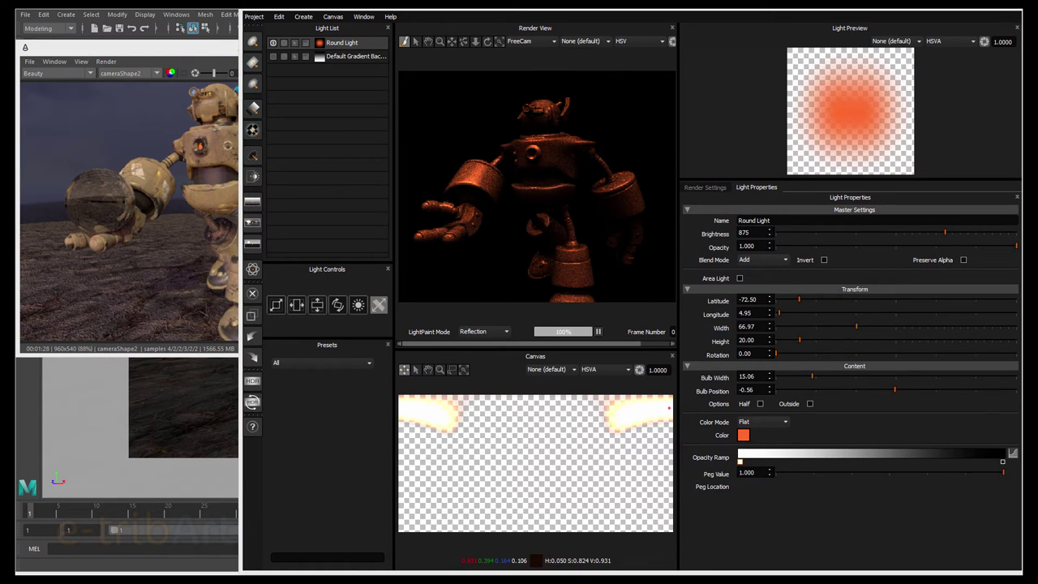
# Add a peg to the round light's opacity ramp at location about 0.47 and lower its value to about 0.11
pyautogui.click(924, 459)
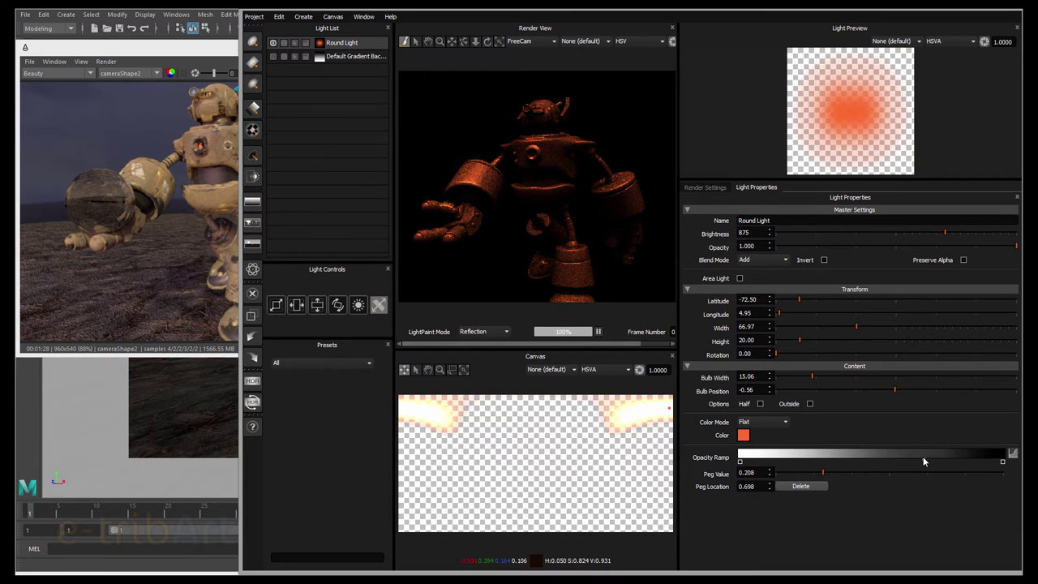
pyautogui.moveTo(926, 463); pyautogui.dragTo(862, 470)
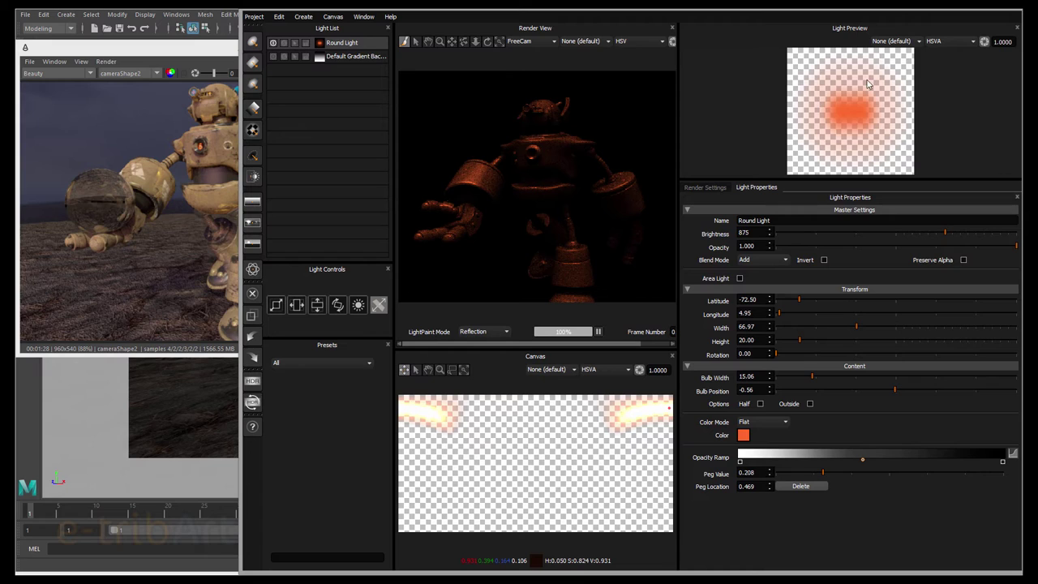
pyautogui.click(1003, 464)
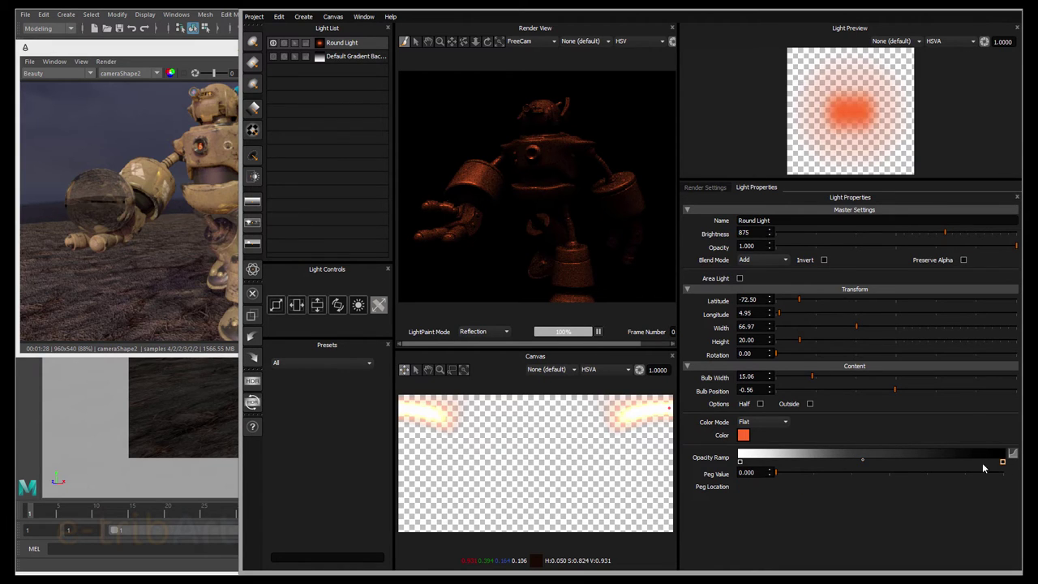
pyautogui.moveTo(777, 476)
pyautogui.mouseDown()
pyautogui.moveTo(829, 470)
pyautogui.moveTo(776, 472)
pyautogui.mouseUp()
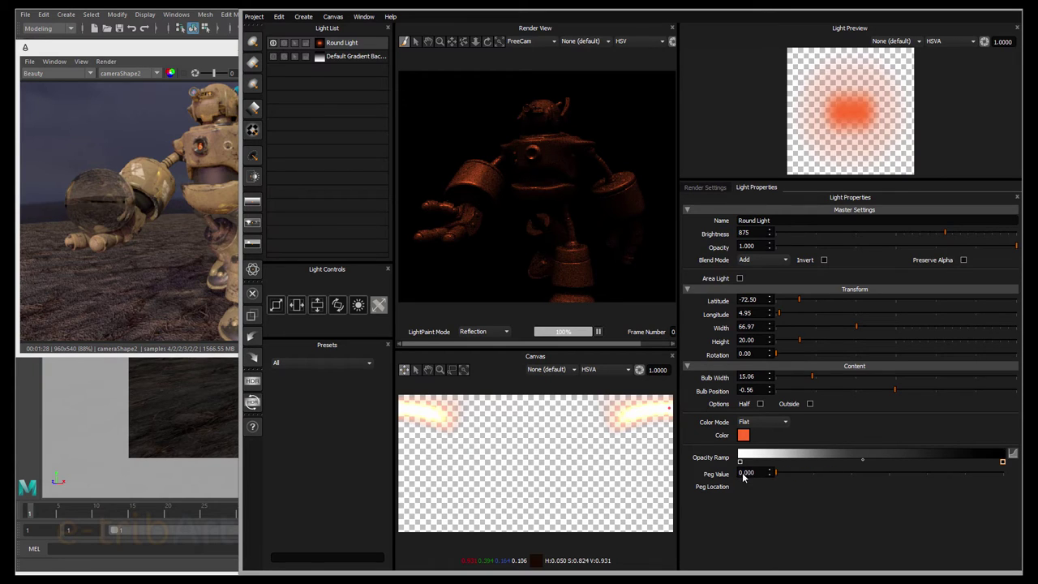
pyautogui.click(863, 461)
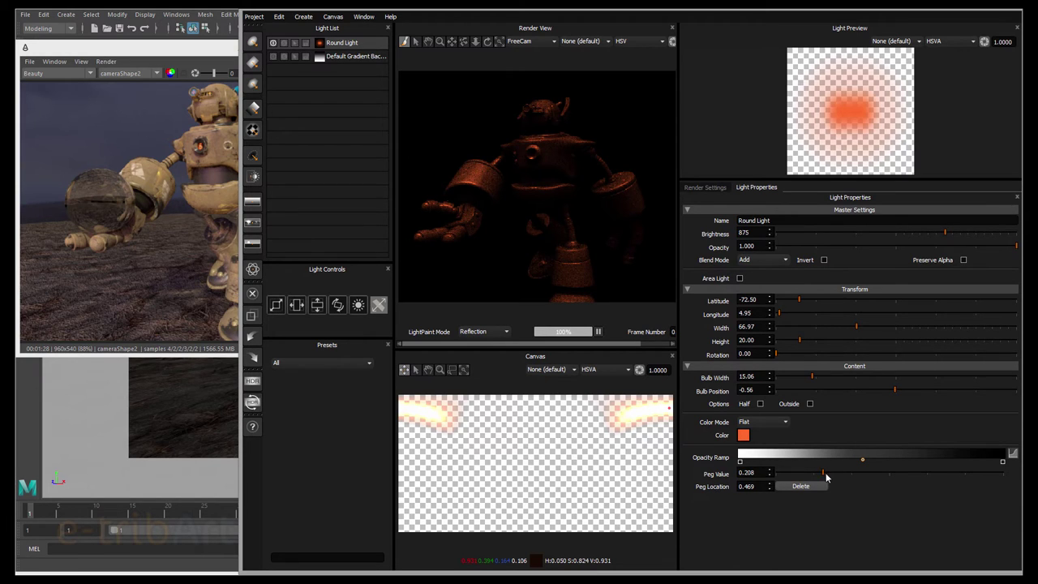
pyautogui.moveTo(823, 478); pyautogui.dragTo(801, 478)
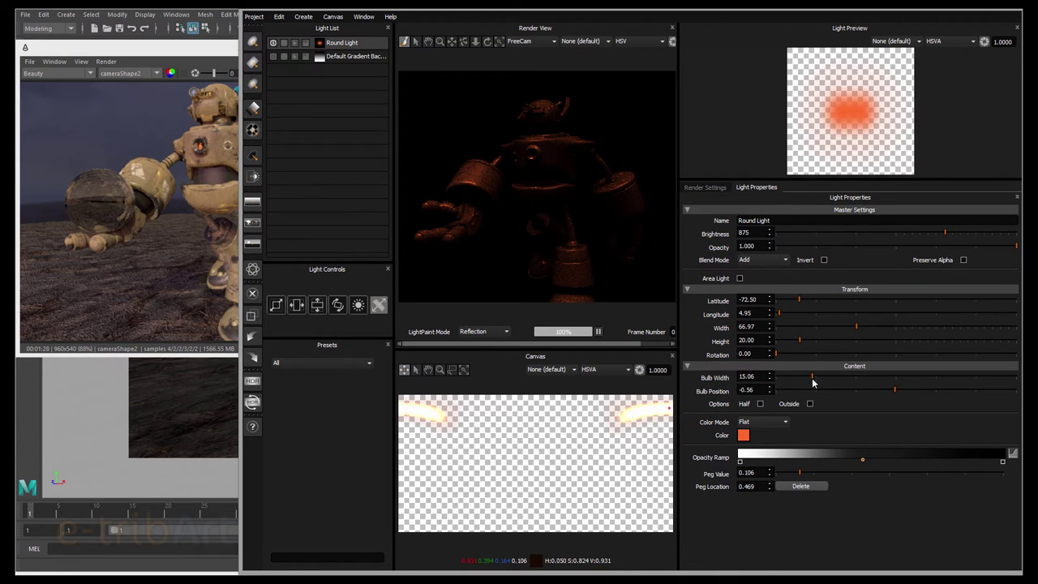
pyautogui.moveTo(800, 473); pyautogui.dragTo(803, 477)
# Add an outer opacity peg at location about 0.74 with value about 0.53, and set the inner peg to 0 at about 0.38
pyautogui.click(937, 459)
pyautogui.moveTo(791, 475); pyautogui.dragTo(902, 478)
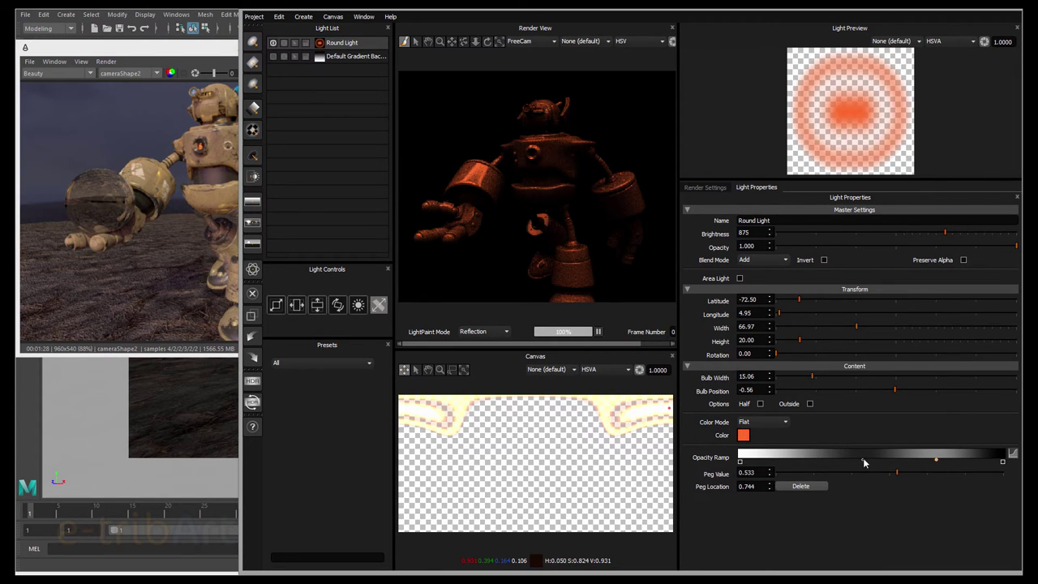
pyautogui.moveTo(864, 463); pyautogui.dragTo(773, 479)
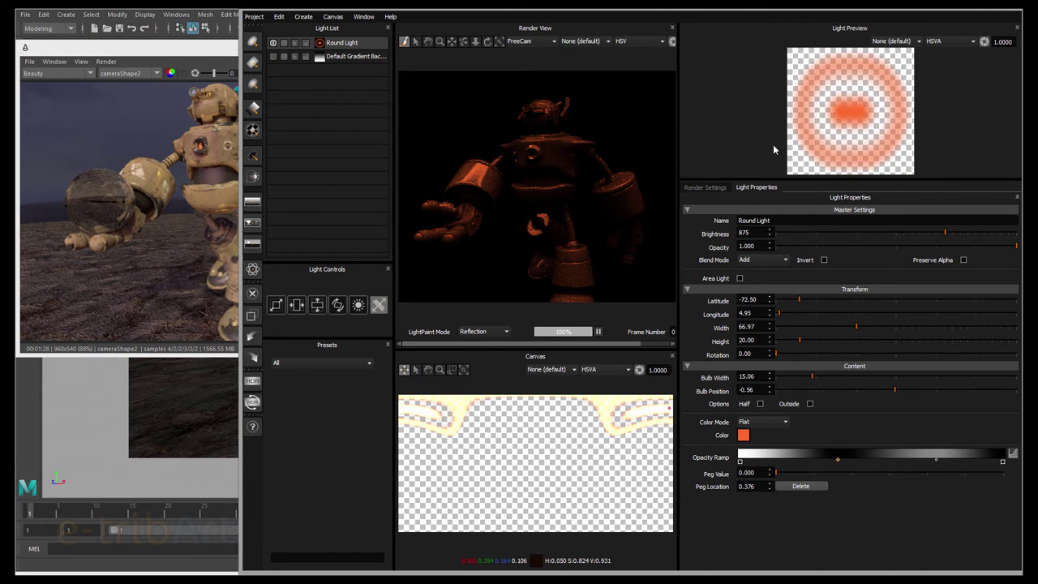
pyautogui.moveTo(938, 463); pyautogui.dragTo(953, 460)
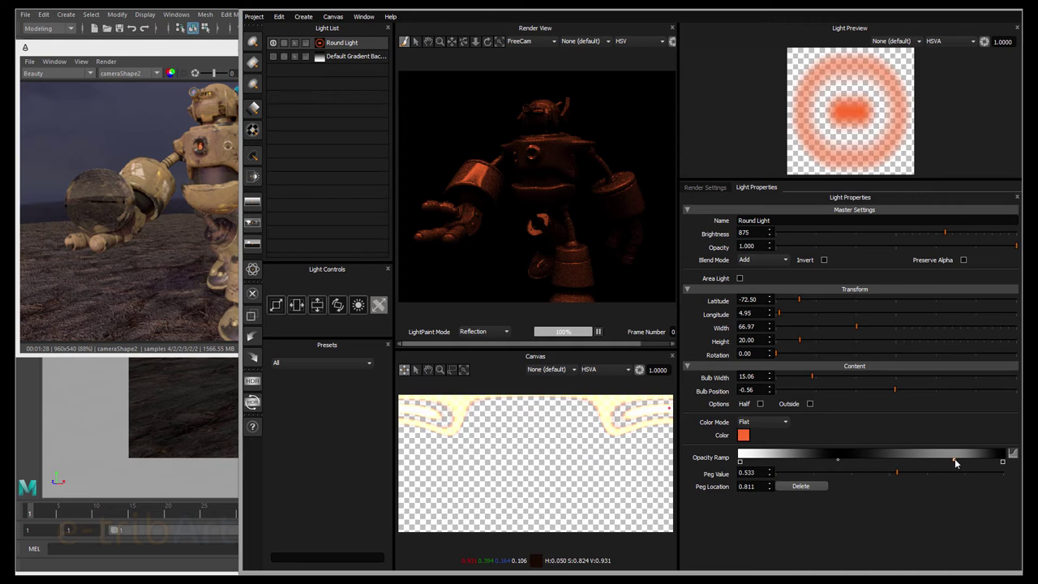
pyautogui.moveTo(939, 462); pyautogui.dragTo(936, 461)
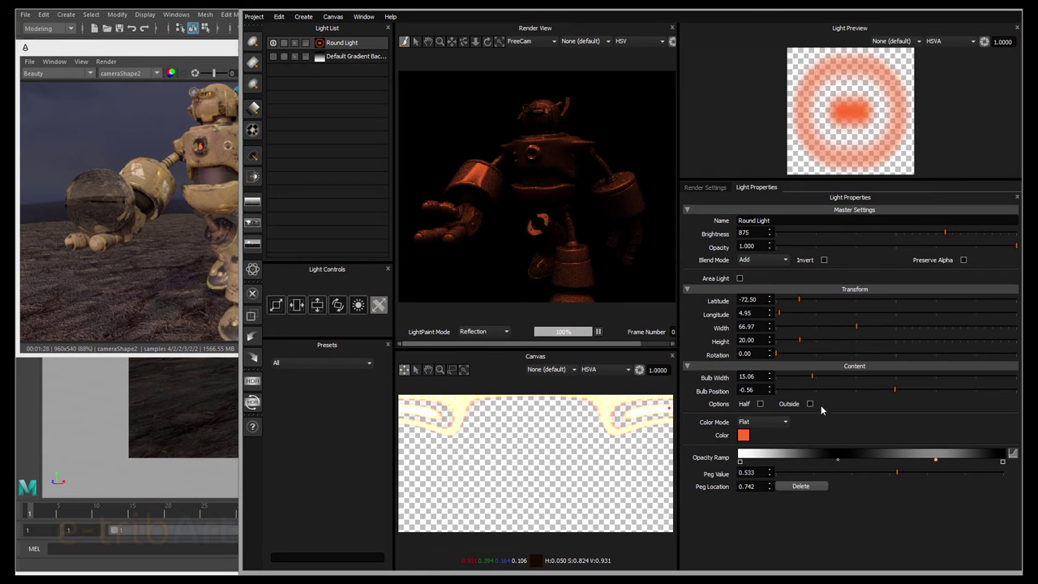
# Adjust the zero-value opacity peg along the ramp, settling it at location about 0.475
pyautogui.moveTo(839, 462); pyautogui.dragTo(871, 462)
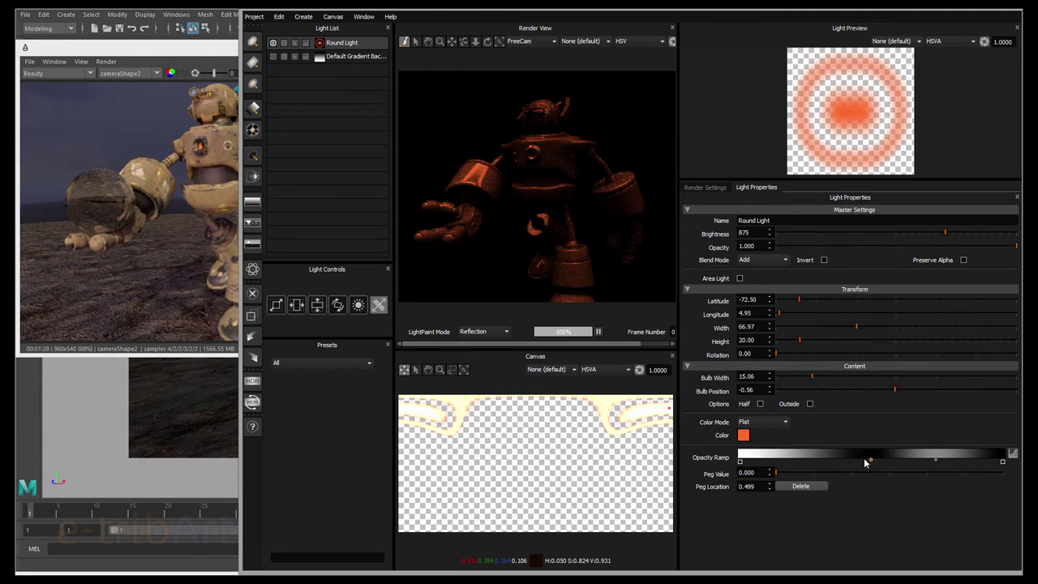
pyautogui.moveTo(870, 460); pyautogui.dragTo(889, 461)
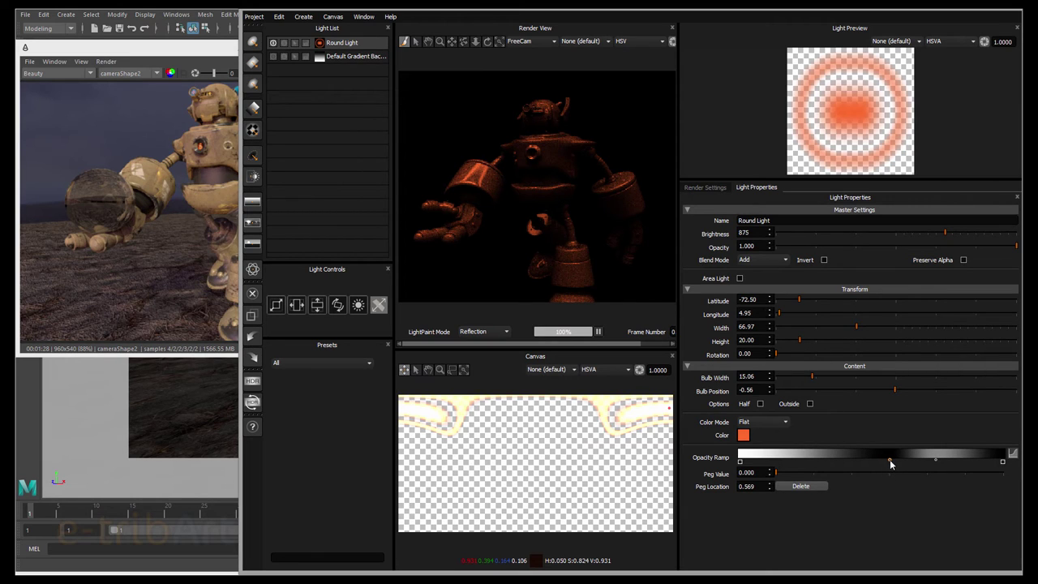
pyautogui.moveTo(889, 460); pyautogui.dragTo(855, 461)
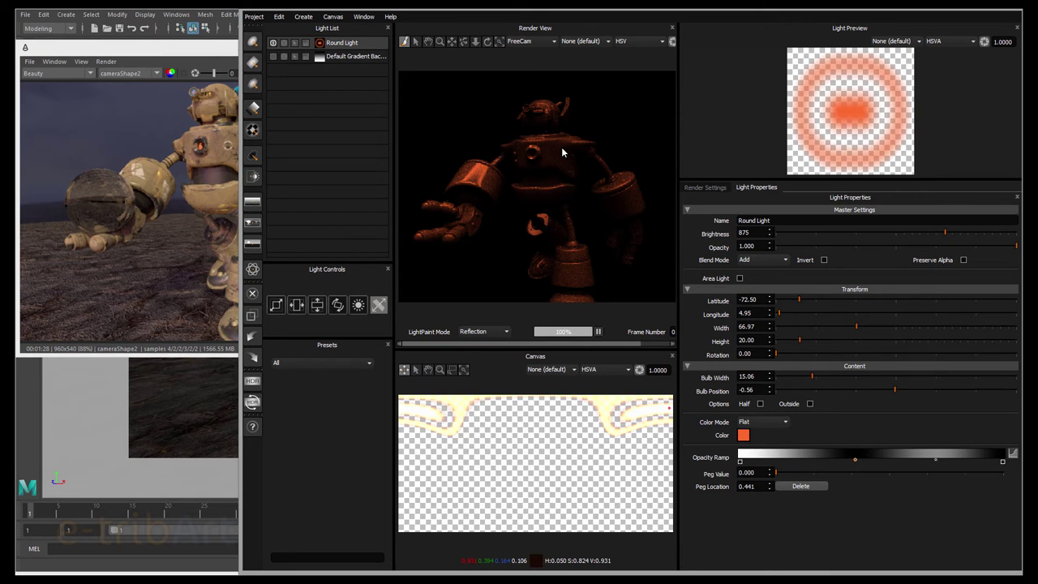
pyautogui.moveTo(856, 460)
pyautogui.mouseDown()
pyautogui.moveTo(882, 462)
pyautogui.moveTo(871, 460)
pyautogui.mouseUp()
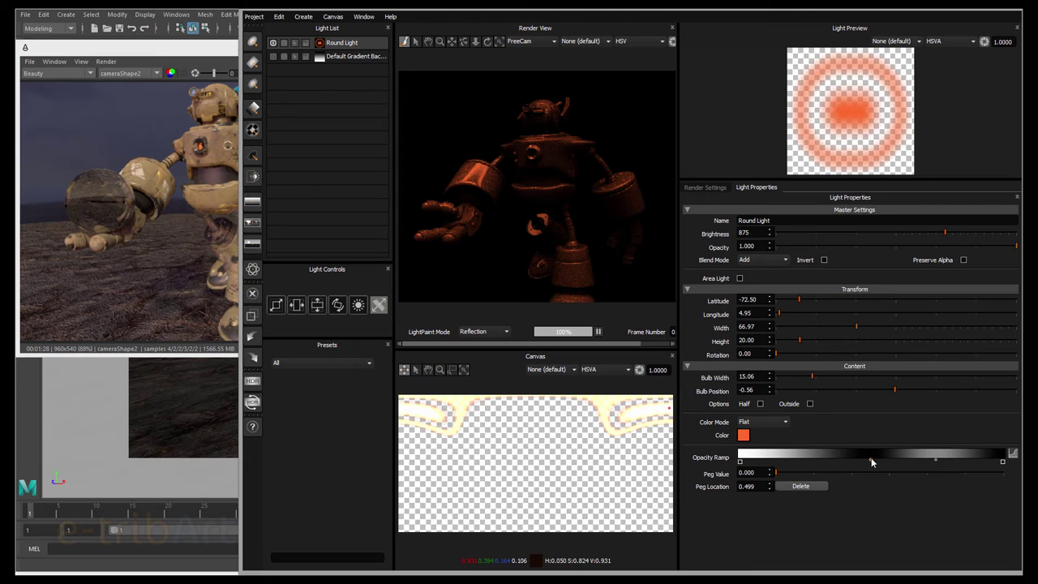
pyautogui.moveTo(872, 462); pyautogui.dragTo(865, 465)
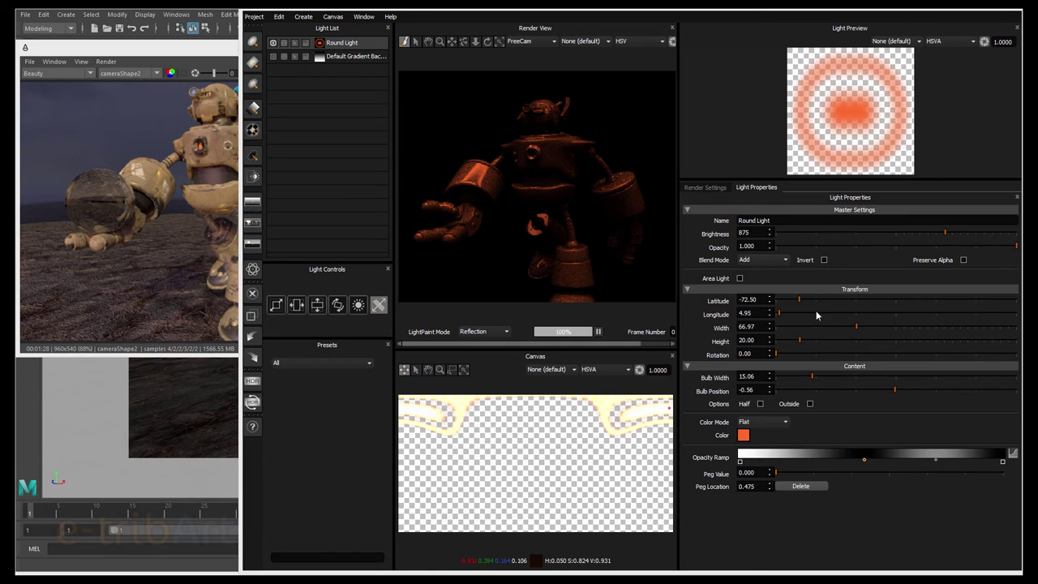
# Add a rectangular light and move it on the canvas to latitude about -0.35 and longitude about 284
pyautogui.click(254, 63)
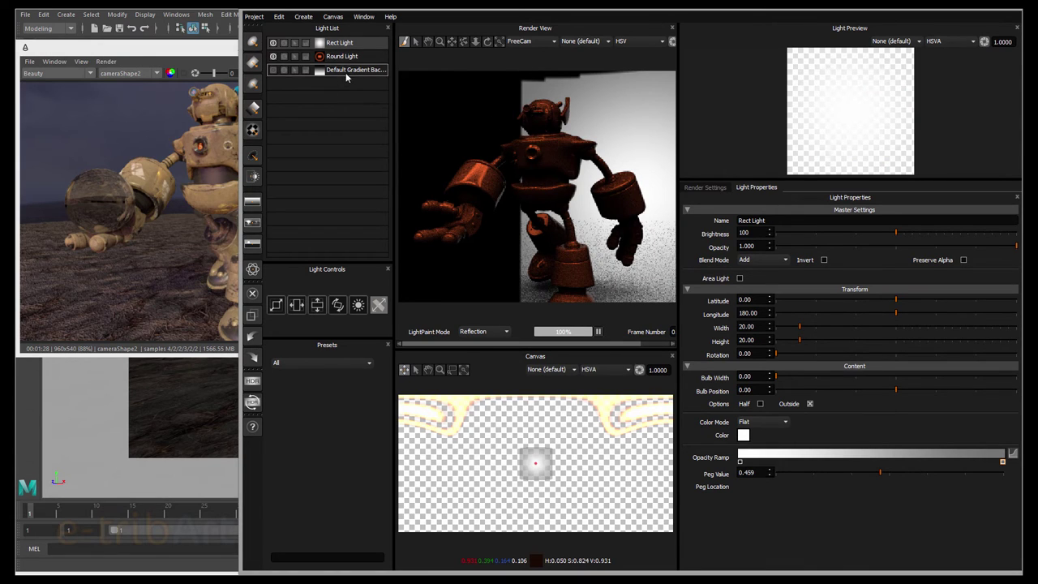
pyautogui.click(339, 43)
pyautogui.click(536, 467)
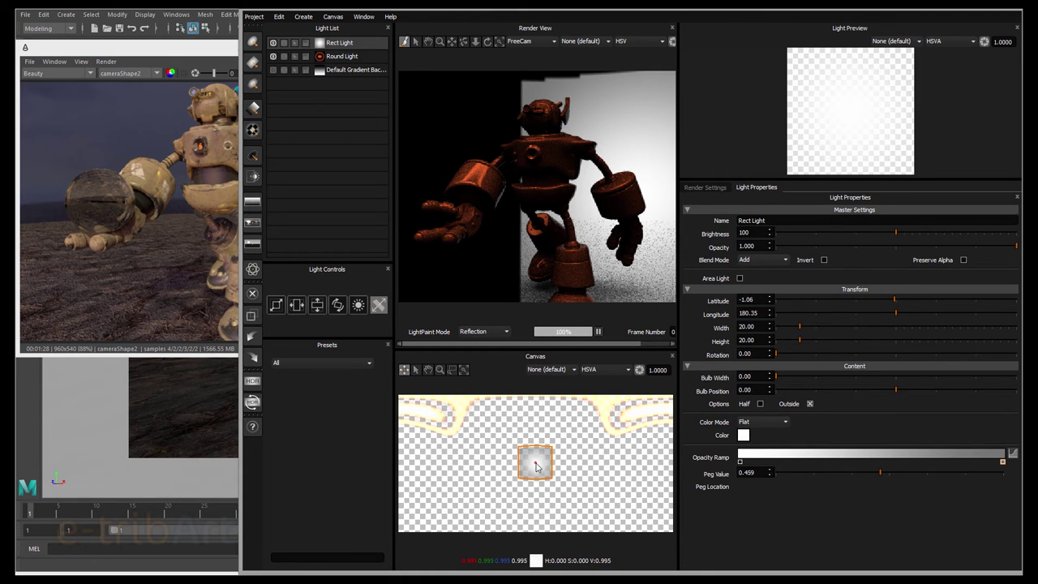
pyautogui.moveTo(536, 467); pyautogui.dragTo(456, 467)
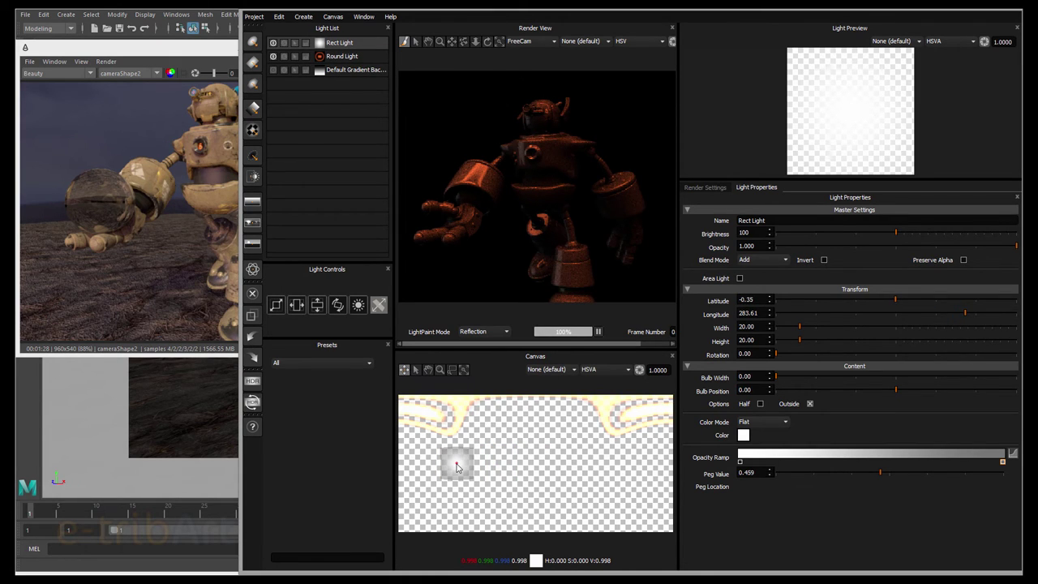
# Stretch the rectangular light to a height of about 122 and shift it to longitude about 295
pyautogui.click(317, 304)
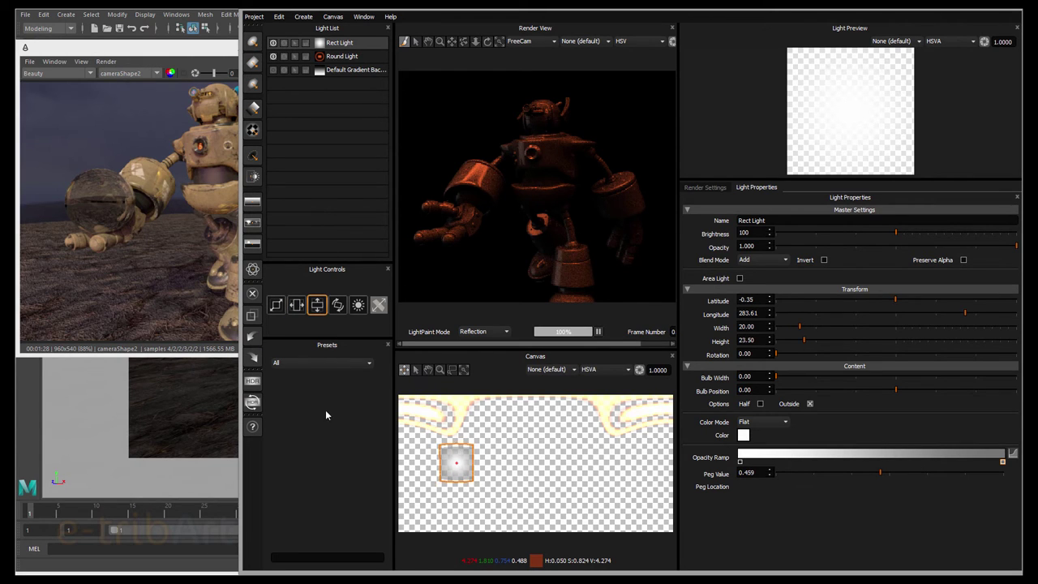
pyautogui.moveTo(421, 276); pyautogui.dragTo(536, 286)
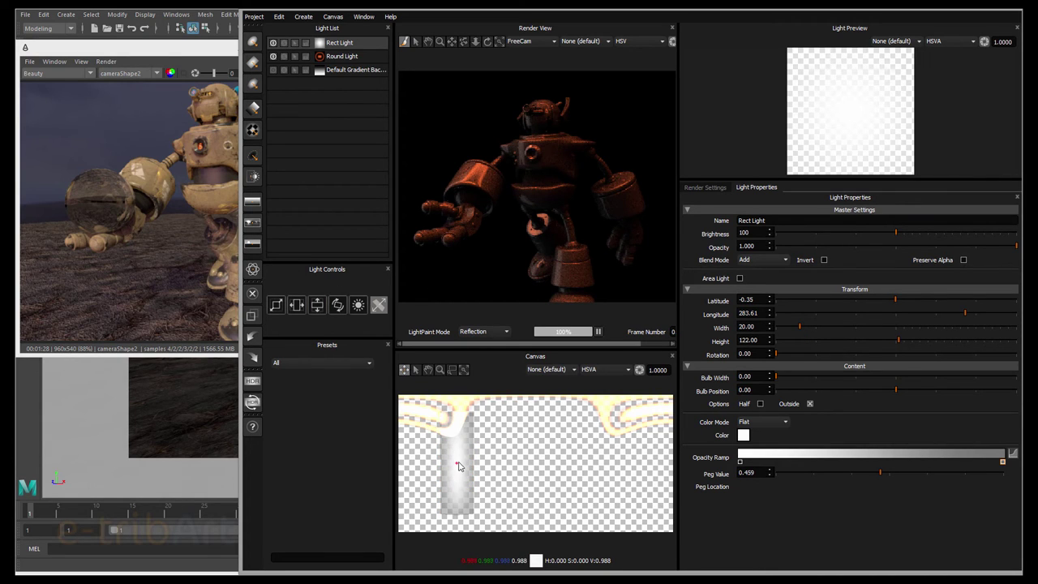
pyautogui.click(519, 152)
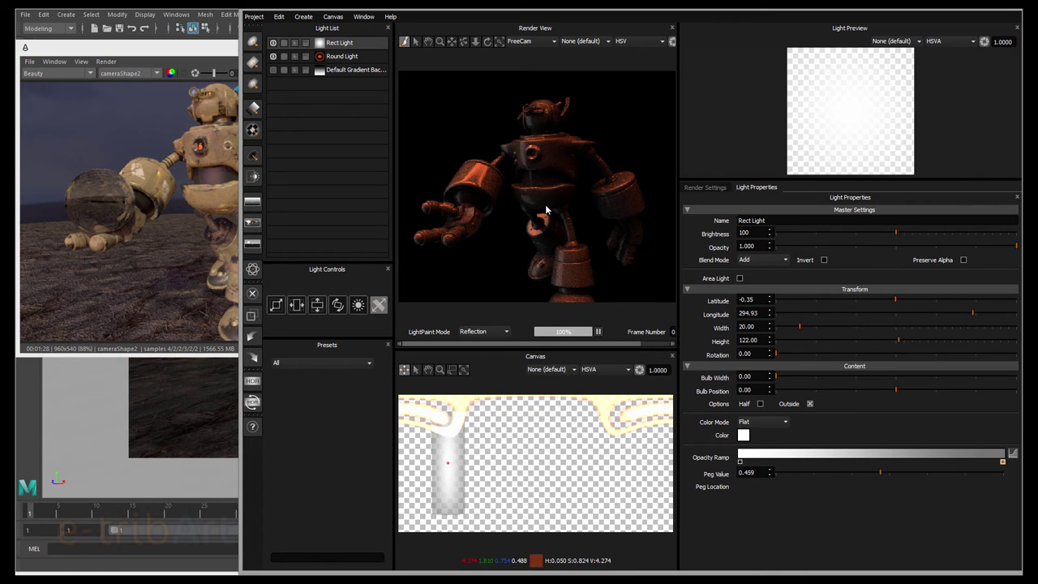
# Change the rectangular light's colour from the colour picker to a medium blue
pyautogui.click(743, 436)
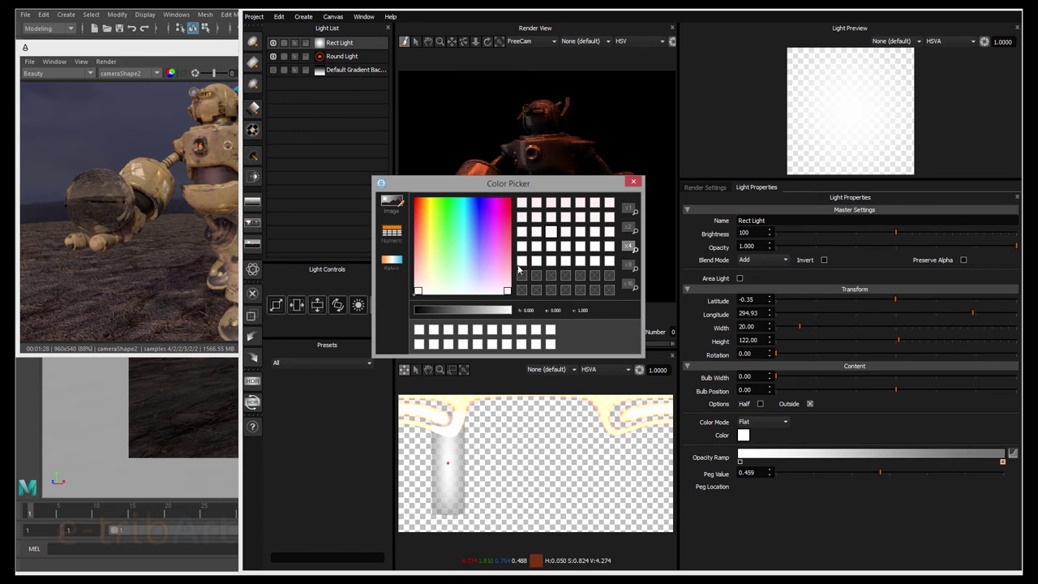
pyautogui.click(477, 212)
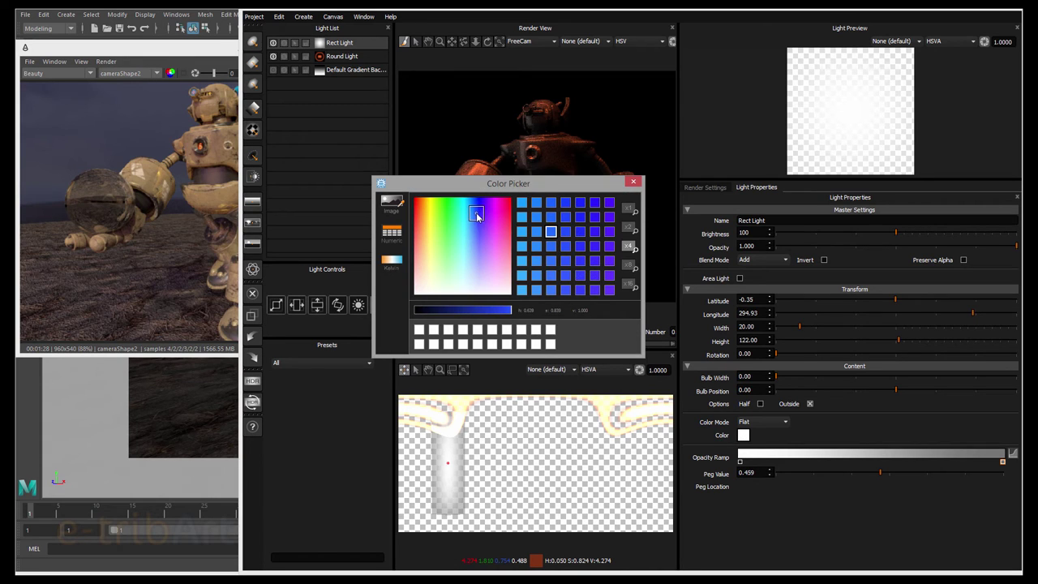
pyautogui.click(535, 276)
pyautogui.click(631, 189)
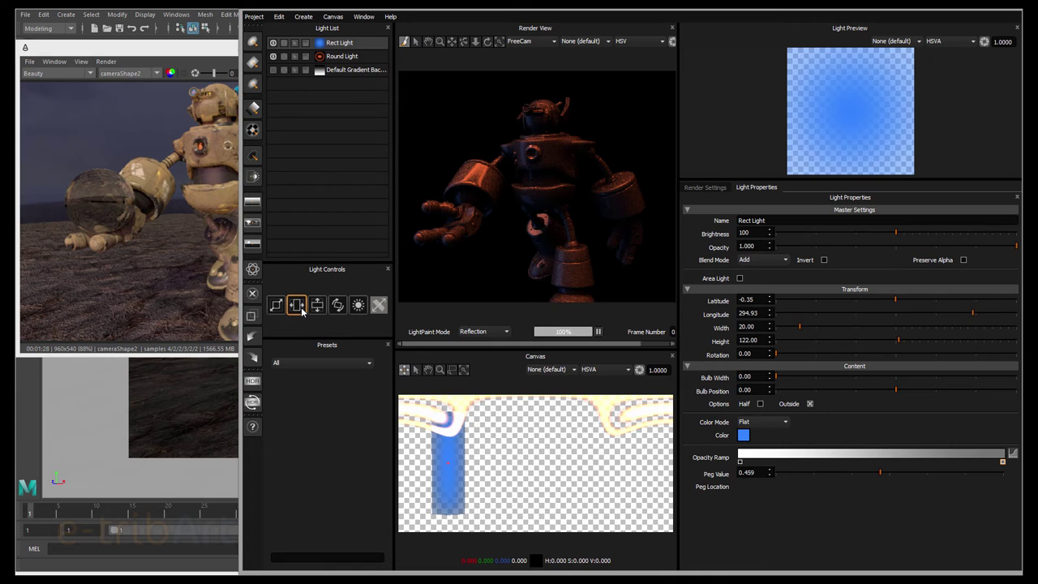
# Widen the blue rectangular light to a width of 54
pyautogui.moveTo(302, 314); pyautogui.dragTo(375, 319)
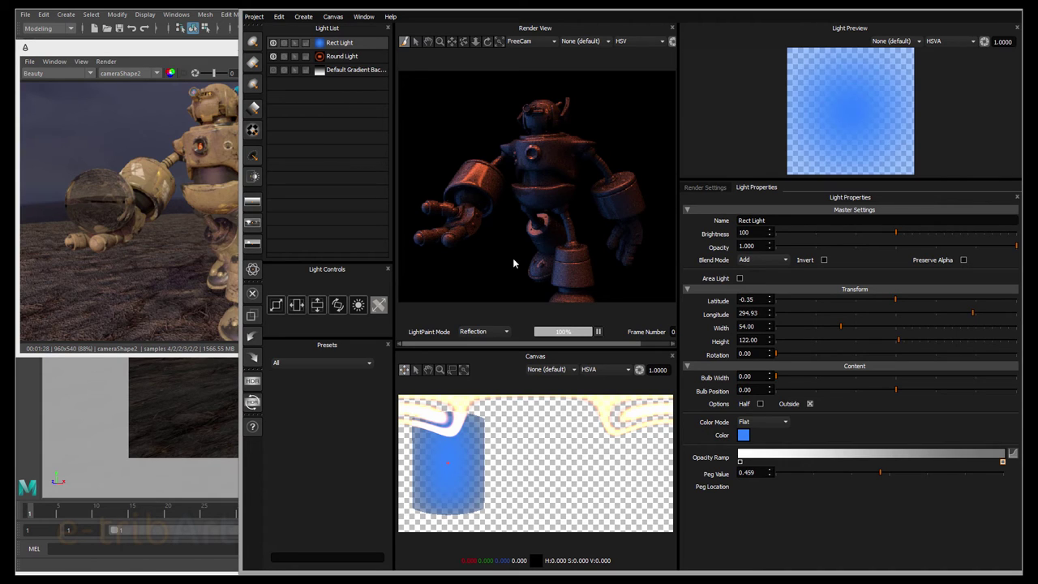
pyautogui.click(255, 18)
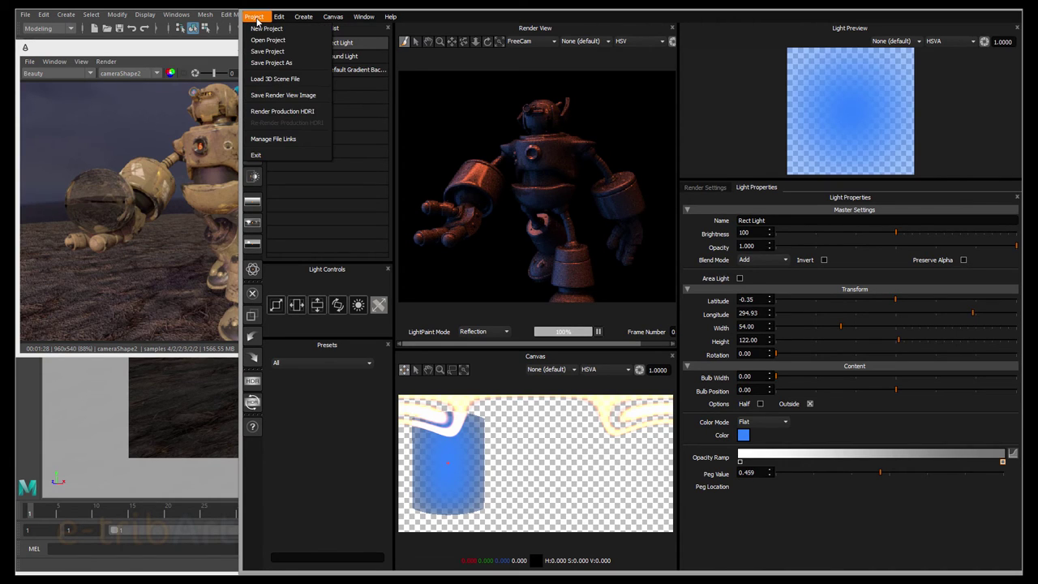
pyautogui.click(258, 18)
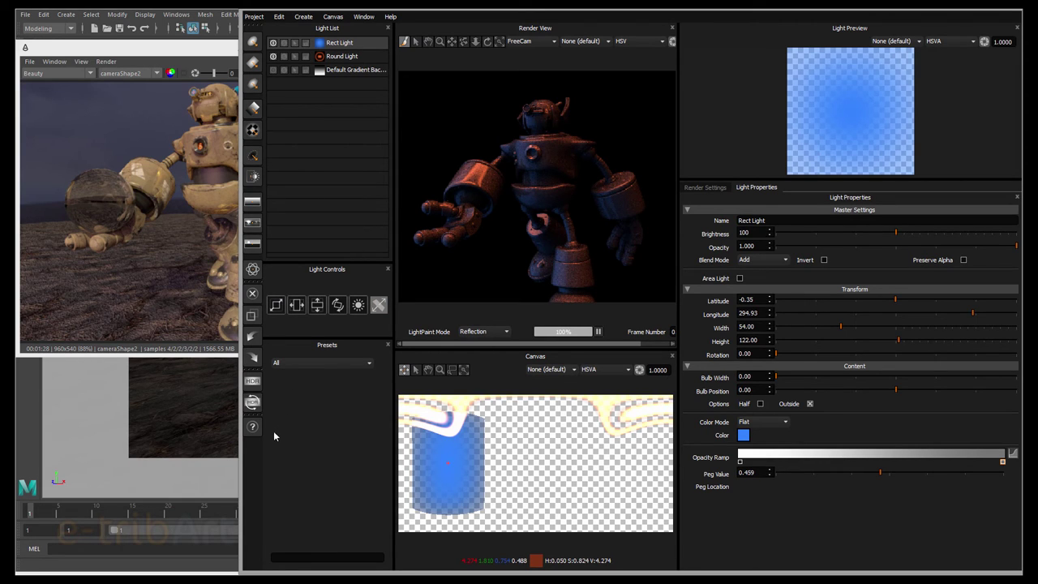
# Set up a production HDRI render with a 3000x1500 map resolution and the HDR (Radiance) format
pyautogui.click(254, 384)
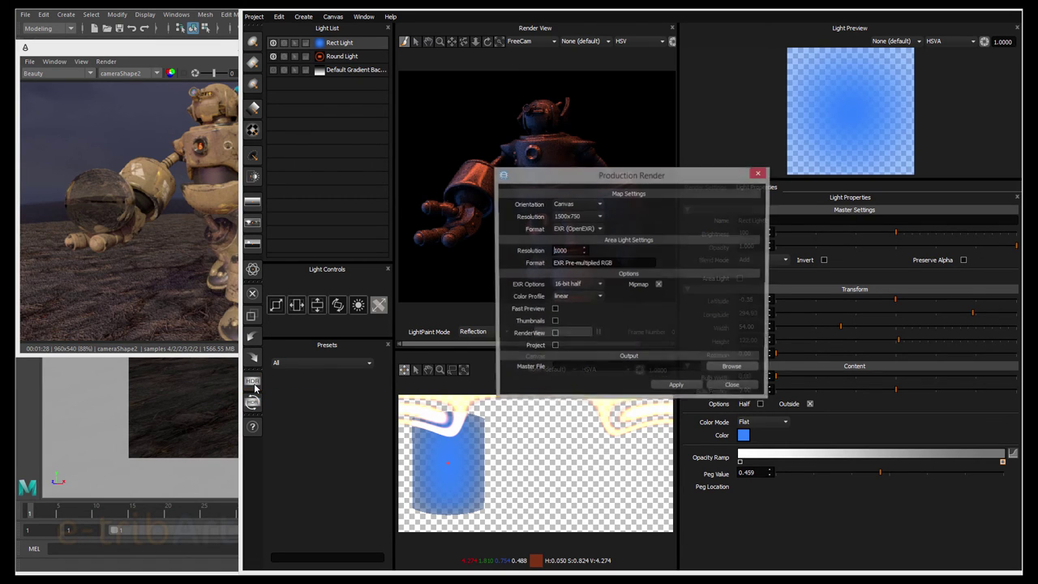
pyautogui.moveTo(590, 176); pyautogui.dragTo(556, 142)
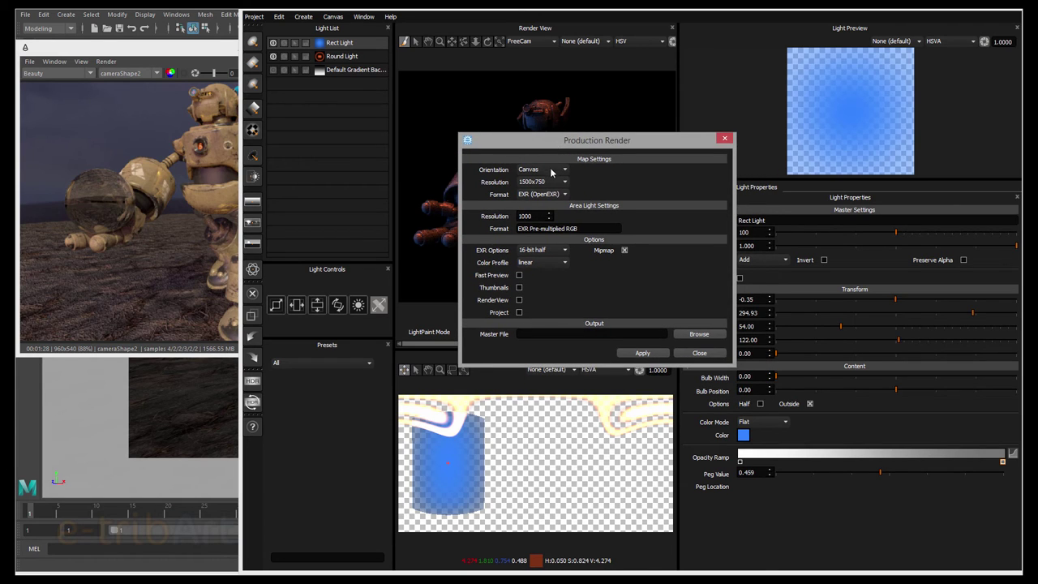
pyautogui.click(541, 183)
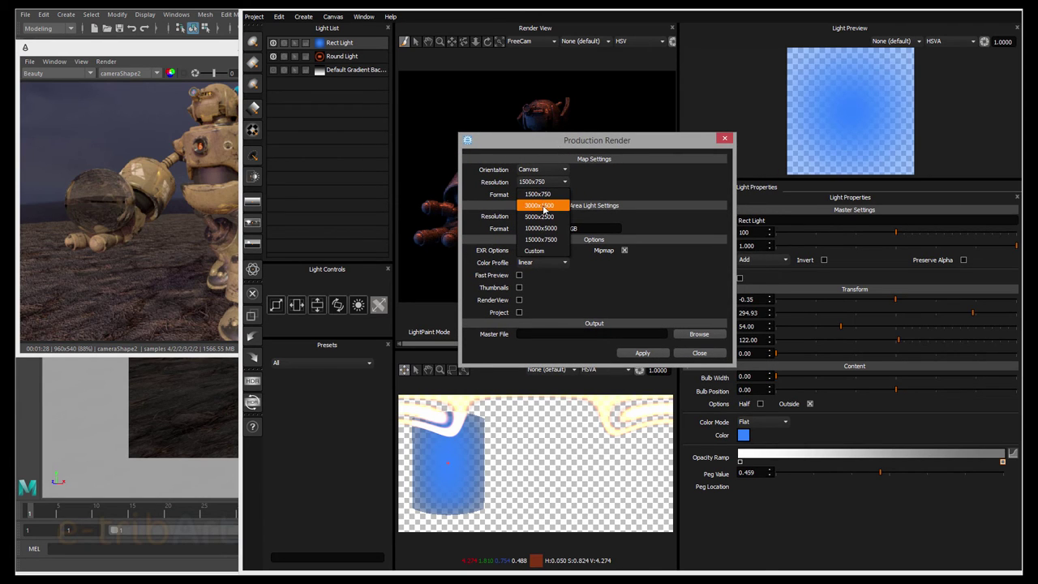
pyautogui.click(541, 205)
pyautogui.click(528, 197)
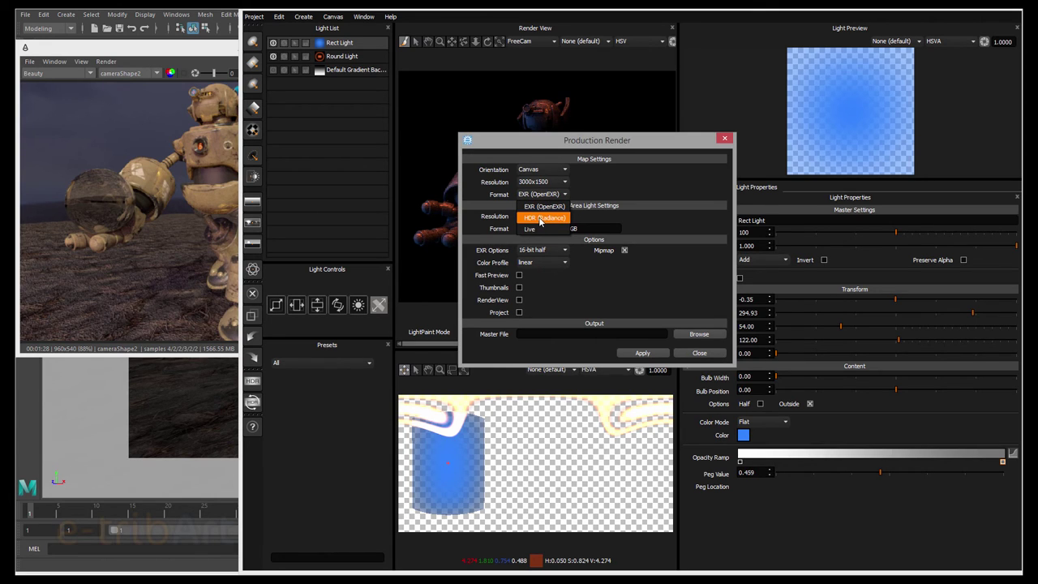
pyautogui.click(541, 219)
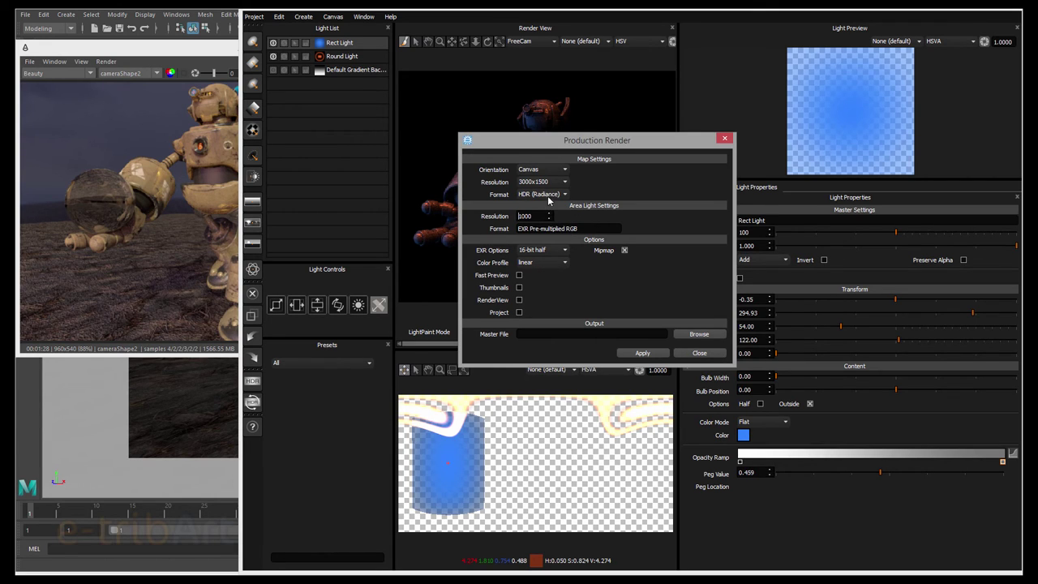
# Set the production render's EXR option to 32-bit floating and keep the linear color profile
pyautogui.click(553, 250)
pyautogui.click(550, 274)
pyautogui.click(549, 264)
pyautogui.click(548, 264)
pyautogui.click(548, 264)
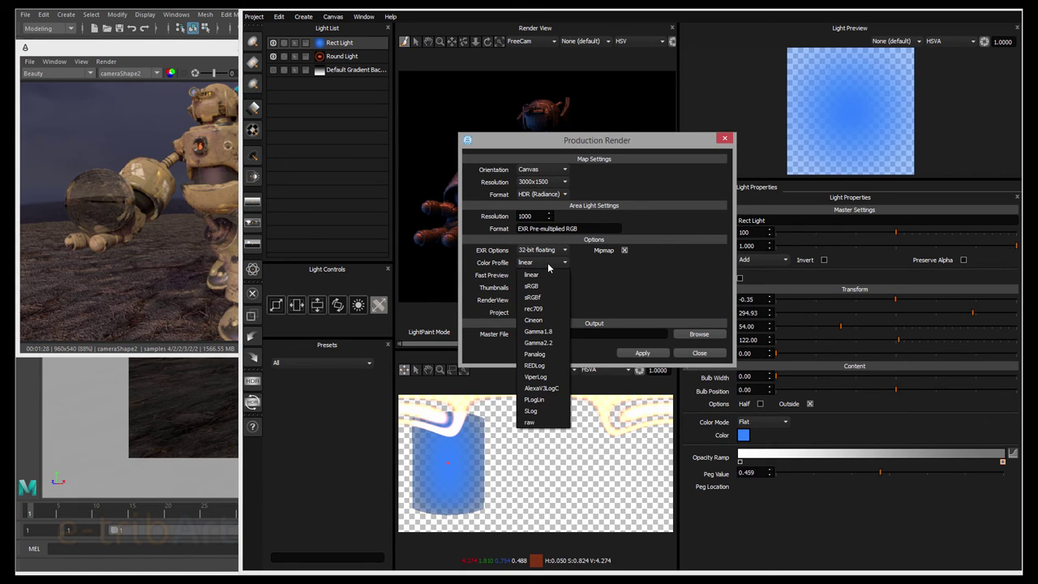
pyautogui.click(598, 270)
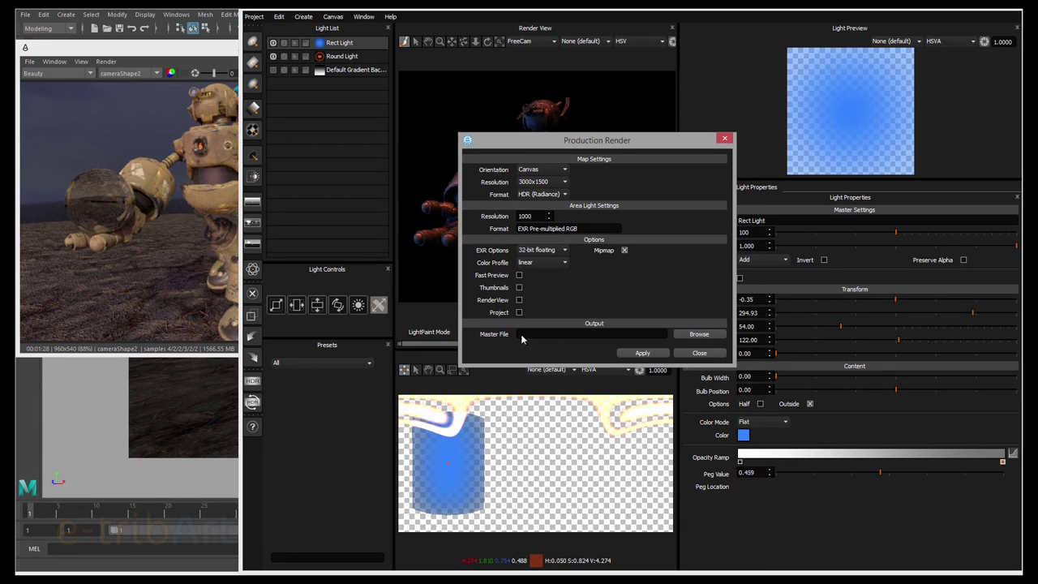
# Set the production render's master file to studio01hdr.hdr in the ARNOLD_Bot_Robot project's sourceimages folder
pyautogui.click(681, 334)
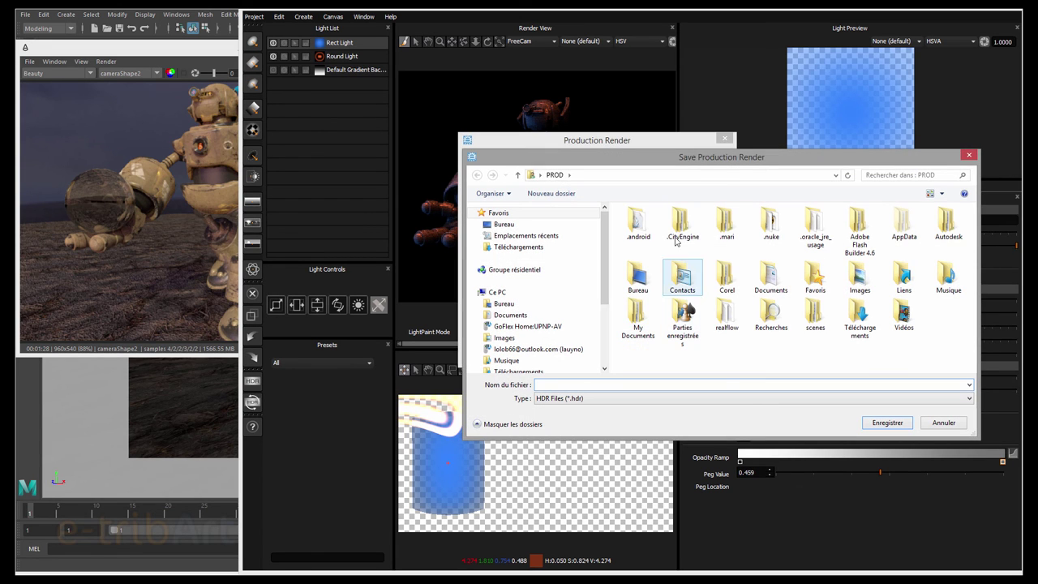
pyautogui.moveTo(694, 158); pyautogui.dragTo(708, 181)
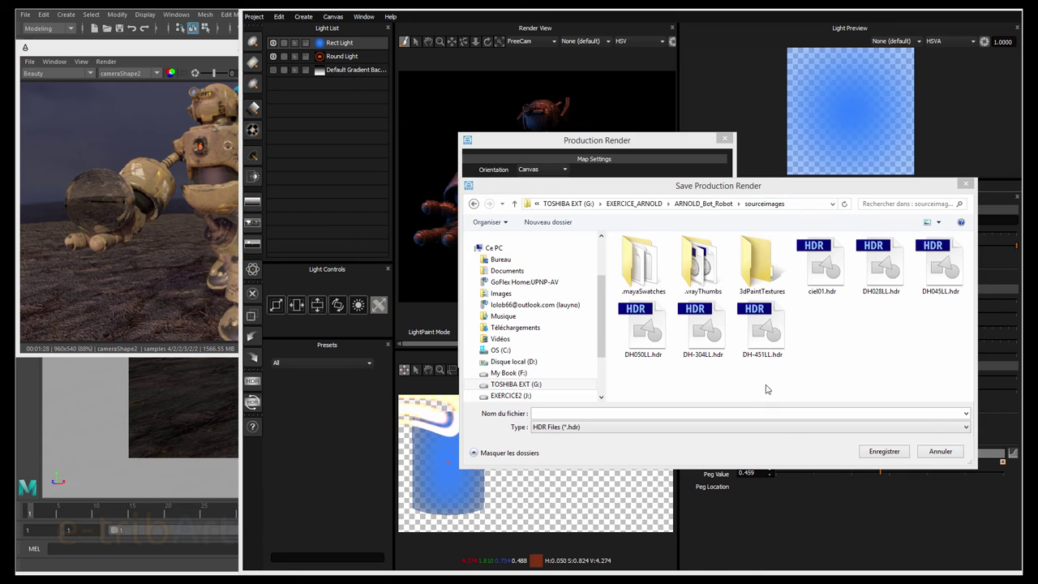
pyautogui.click(821, 266)
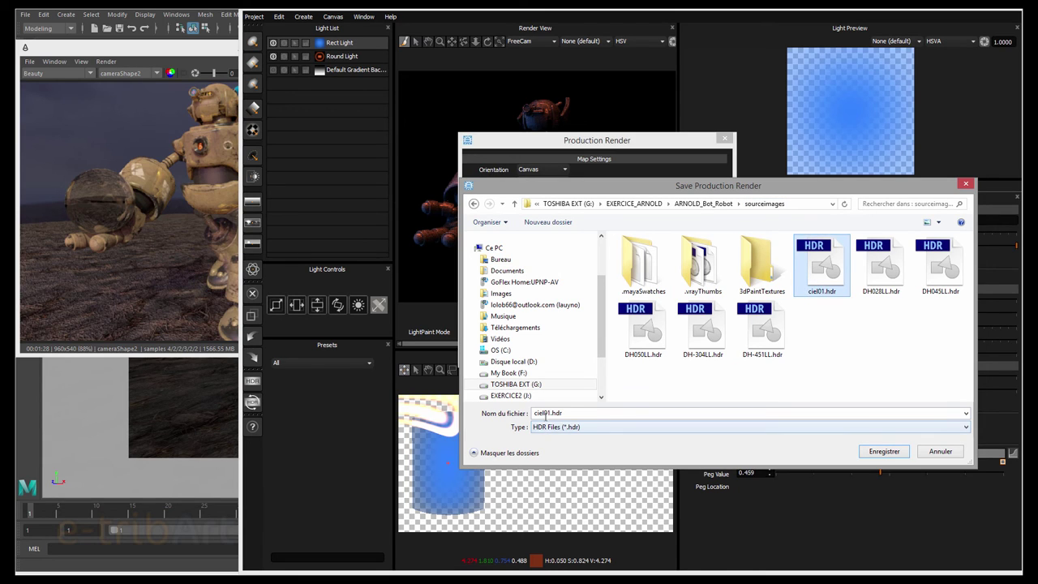
pyautogui.press('Tab')
pyautogui.press('Tab')
pyautogui.press('BackSpace')
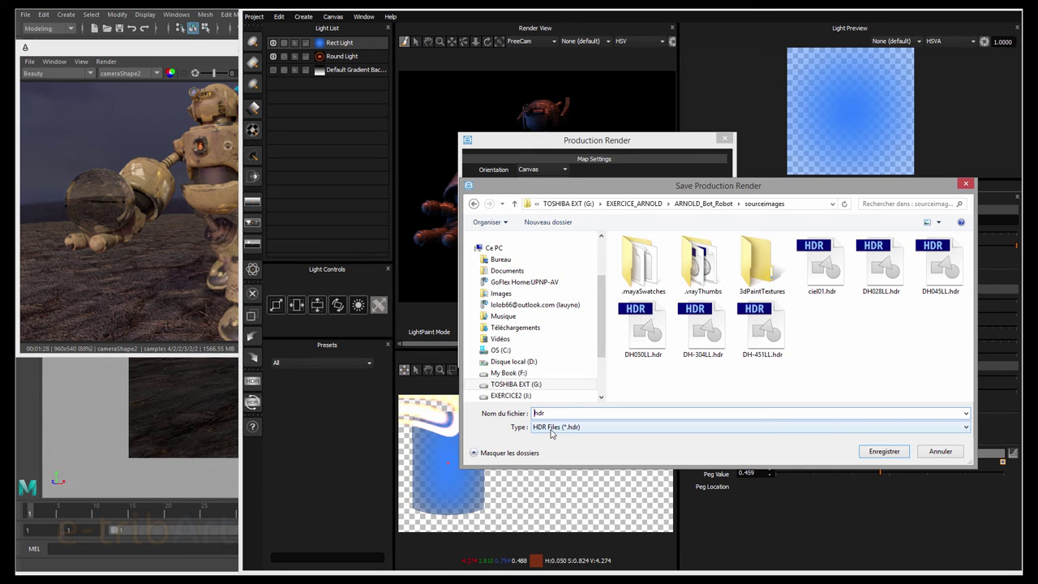
pyautogui.write('studio01')
pyautogui.press('Return')
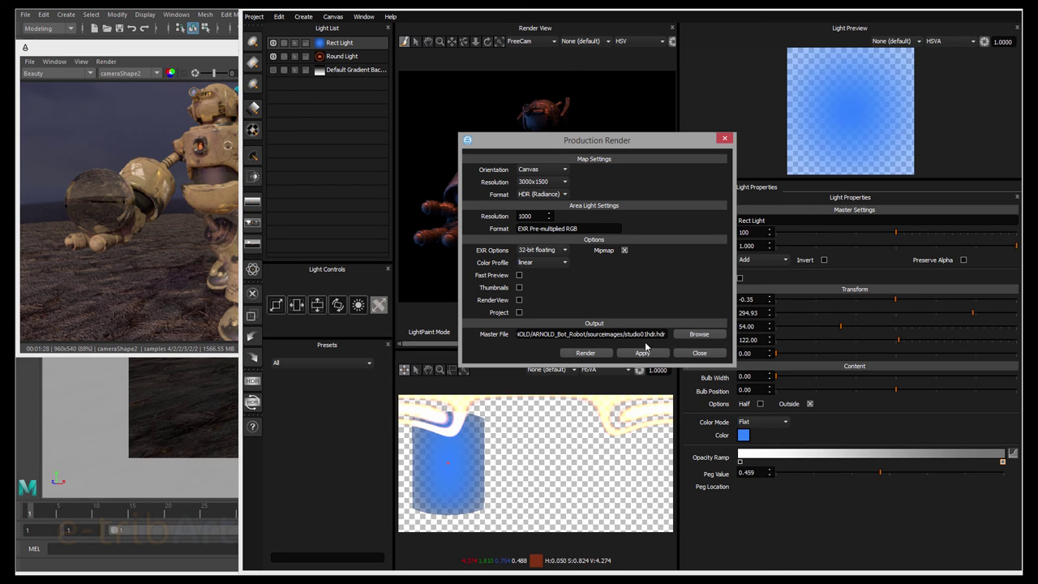
# Change the master file name to studio01.hdr in the same folder and render the production HDRI
pyautogui.click(696, 333)
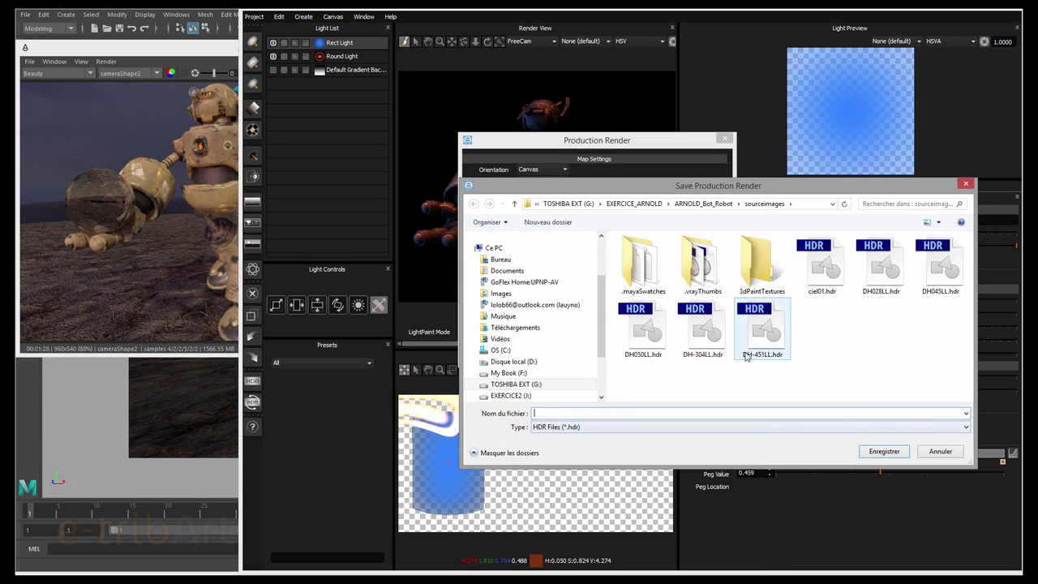
pyautogui.write('studio01.hdr')
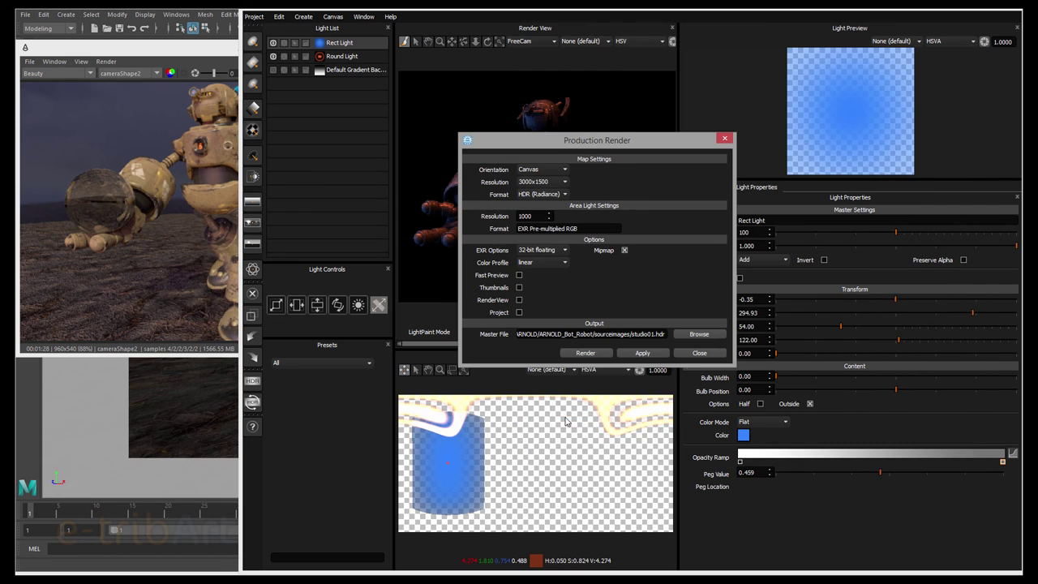
pyautogui.click(599, 354)
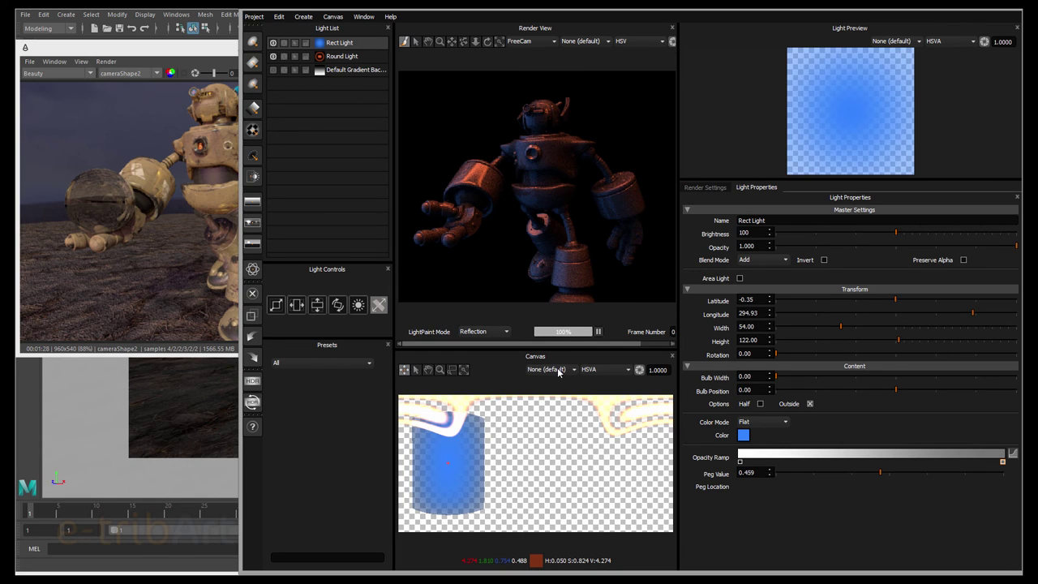
# Switch to Maya and load studio01.hdr as the image of the file texture driving the aiSky color
pyautogui.click(209, 48)
pyautogui.moveTo(214, 47); pyautogui.dragTo(239, 57)
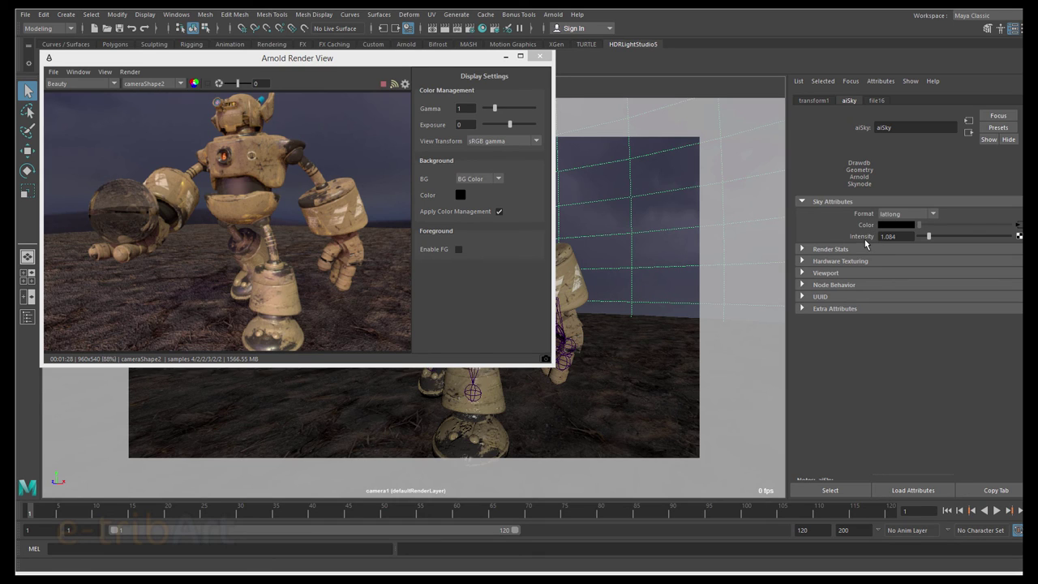
pyautogui.click(1019, 226)
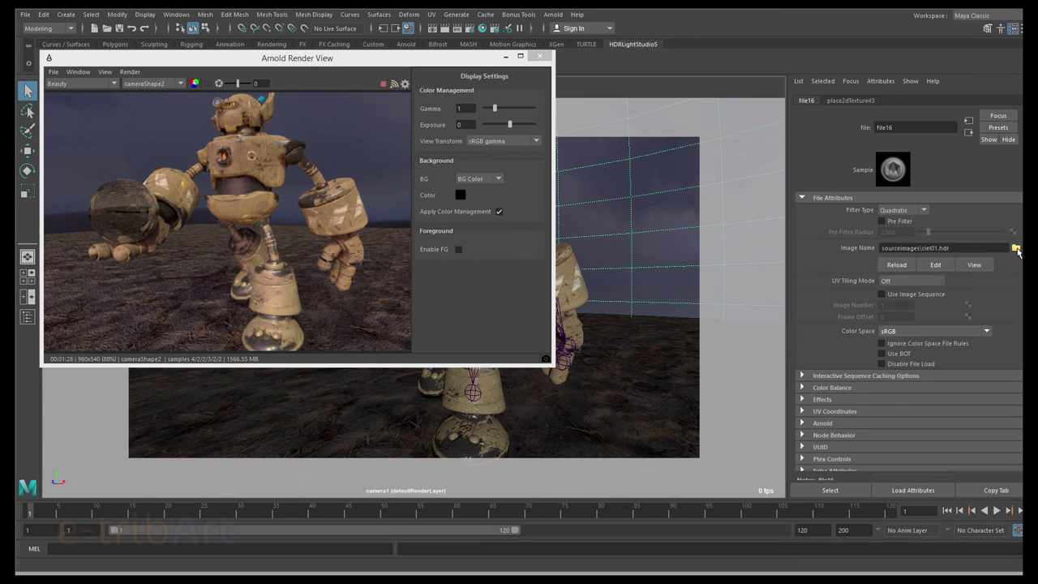
pyautogui.click(1016, 248)
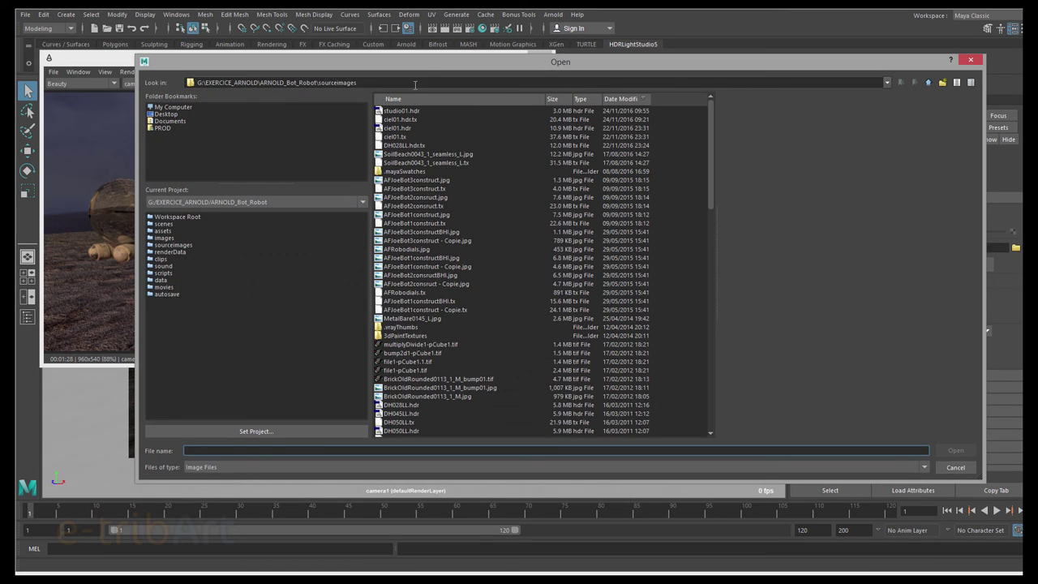
pyautogui.moveTo(424, 71); pyautogui.dragTo(429, 73)
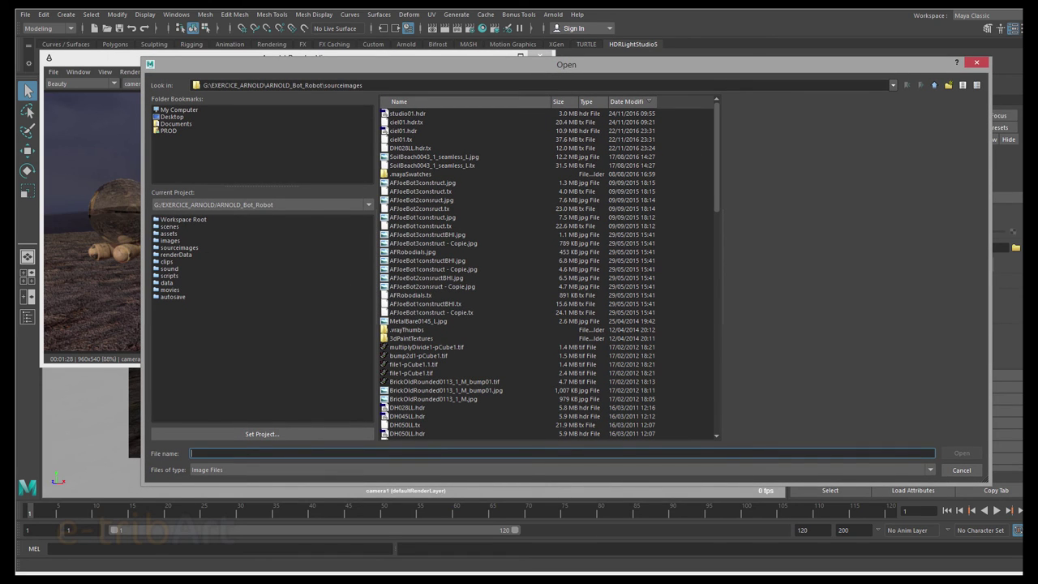
pyautogui.click(410, 113)
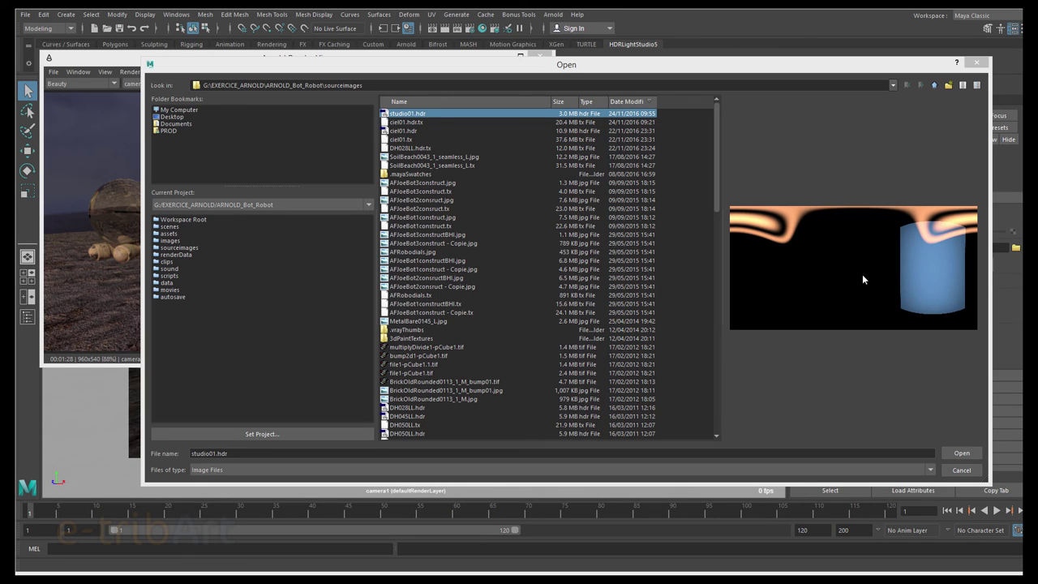
pyautogui.click(962, 453)
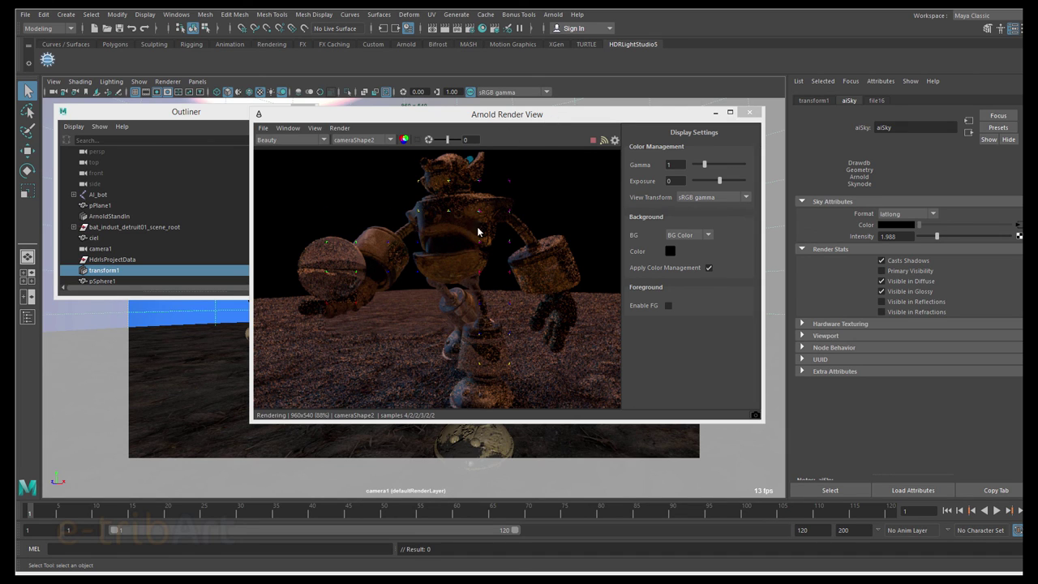
# Orbit the camera around the robot and examine the studio01 lighting in the Arnold Render View
pyautogui.moveTo(548, 113); pyautogui.dragTo(782, 118)
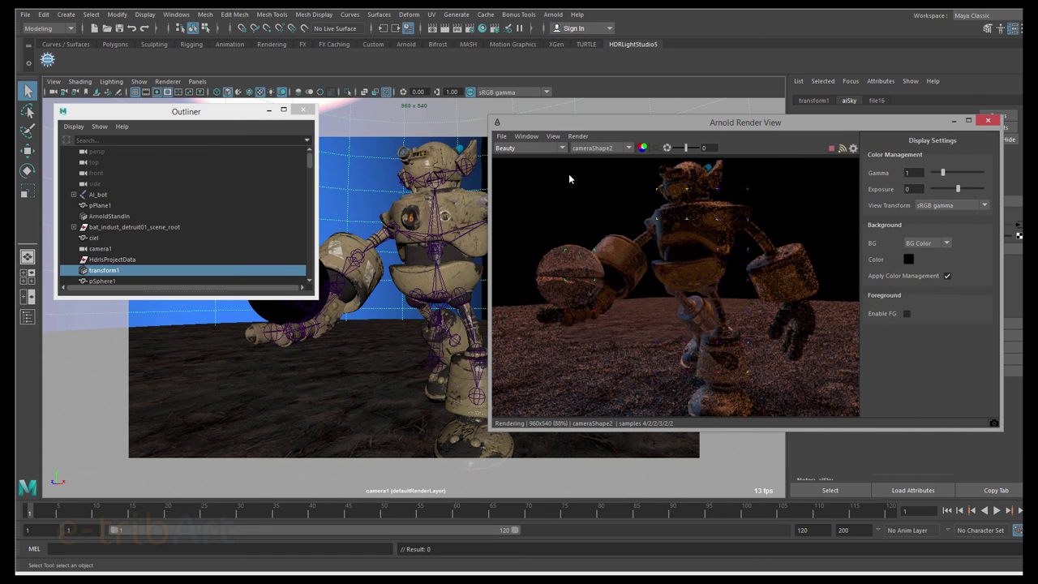
pyautogui.moveTo(598, 119); pyautogui.dragTo(670, 229)
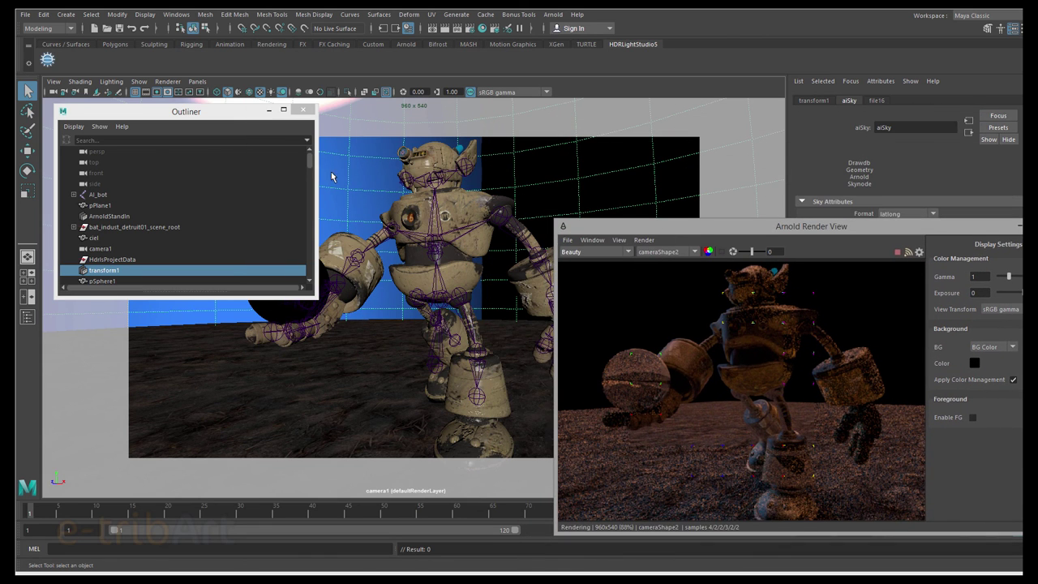
pyautogui.keyDown('alt'); pyautogui.moveTo(392, 275); pyautogui.dragTo(430, 284); pyautogui.keyUp('alt')
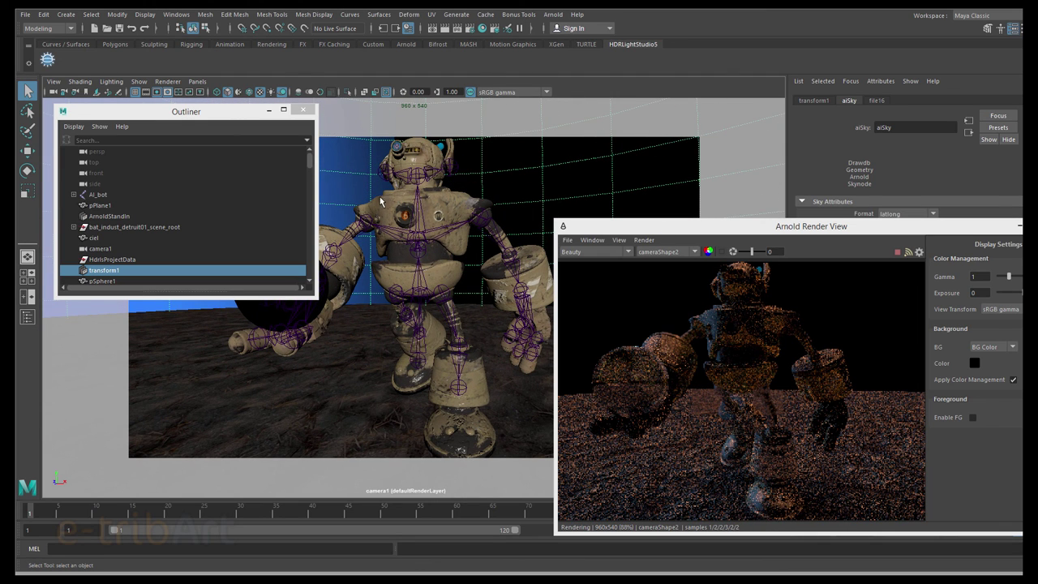
pyautogui.moveTo(609, 234); pyautogui.dragTo(330, 95)
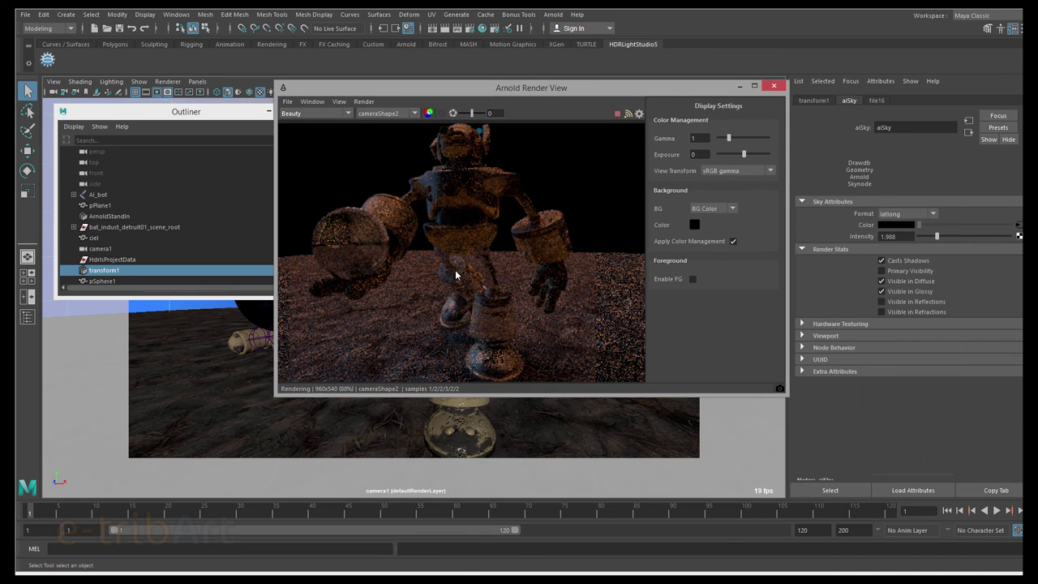